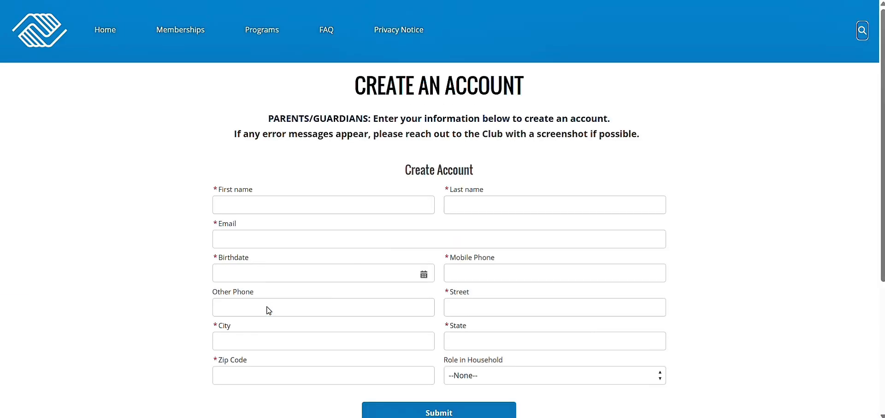
Enter the parent's first name, last name and e-mail address in the Create Account form.
scroll(269, 310, "down", 1)
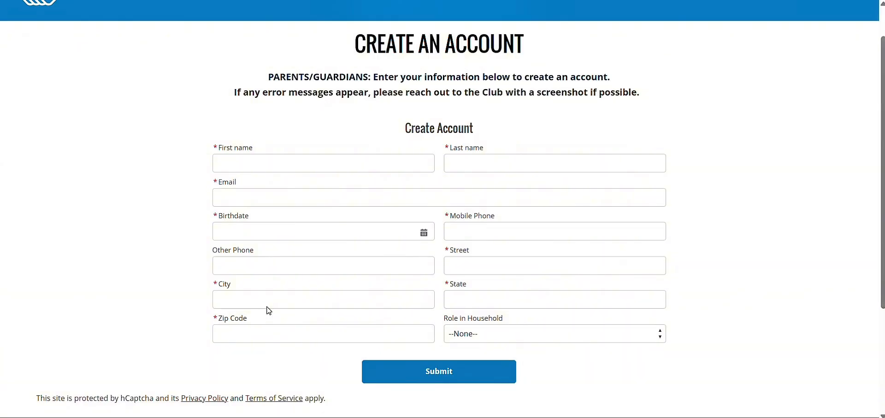
left_click(292, 158)
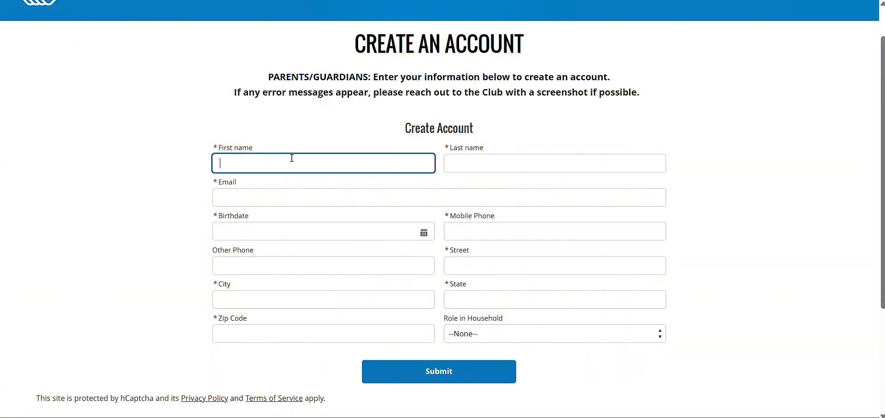
key("Tab")
type("P")
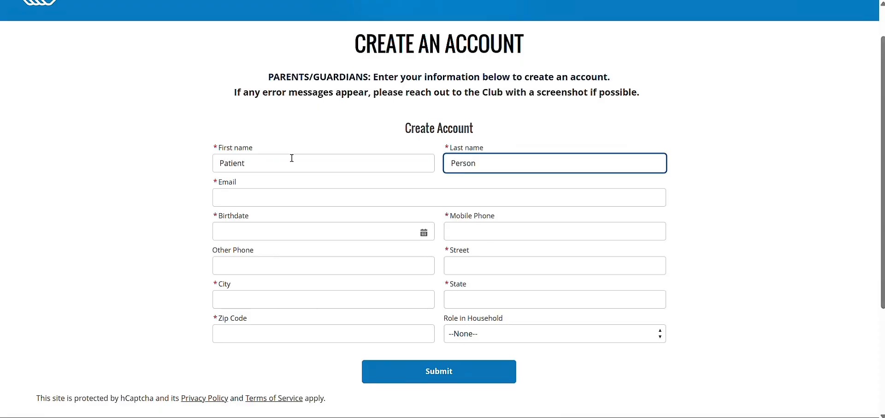
left_click(240, 196)
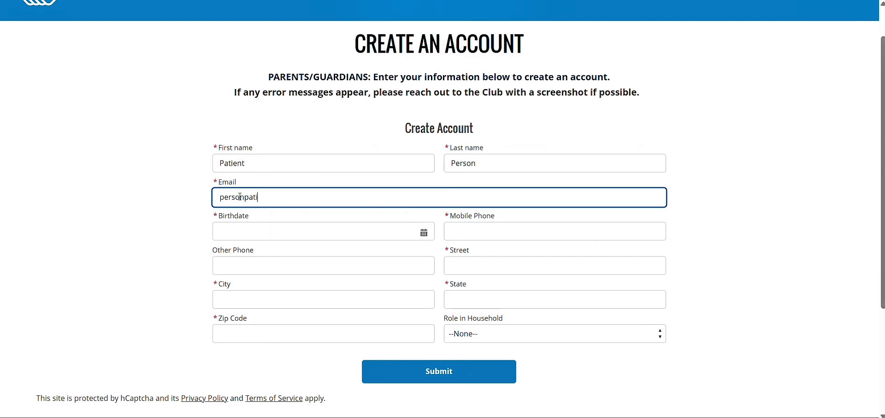
type("9@gmail.com")
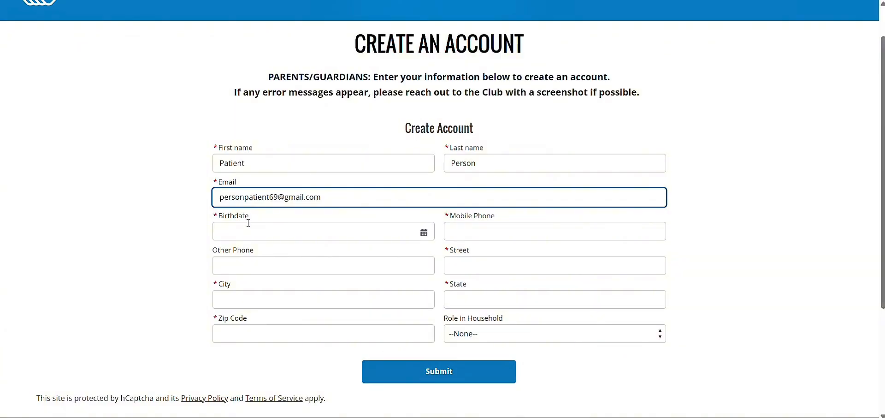
Set the birthdate to Mar 1, 1994, choose household role Cousin, and submit the form.
left_click(254, 231)
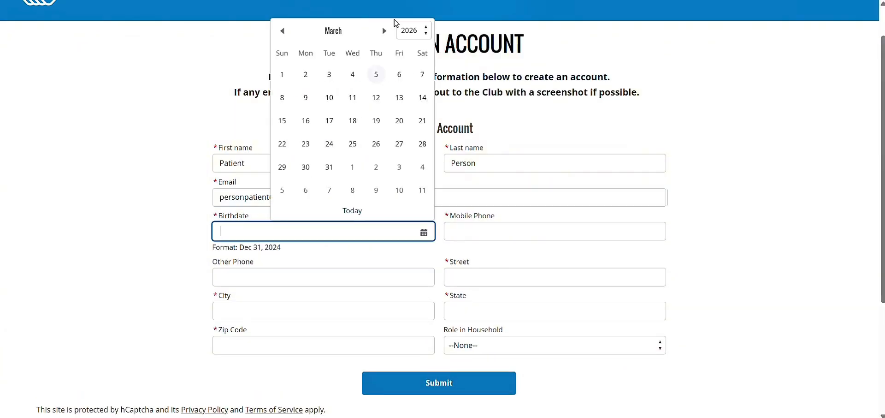
left_click(416, 31)
scroll(418, 101, "up", 8)
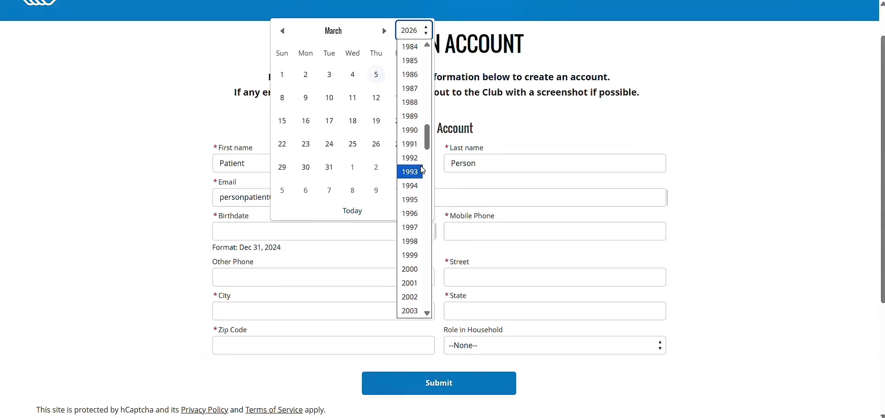
left_click(411, 188)
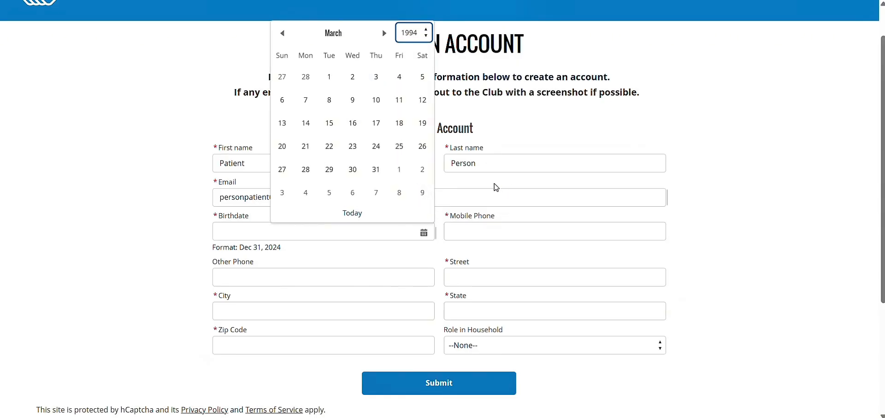
left_click(494, 197)
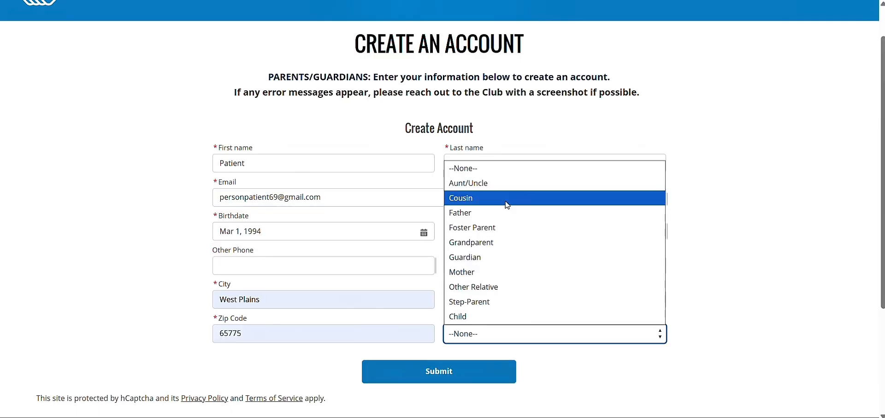
left_click(506, 202)
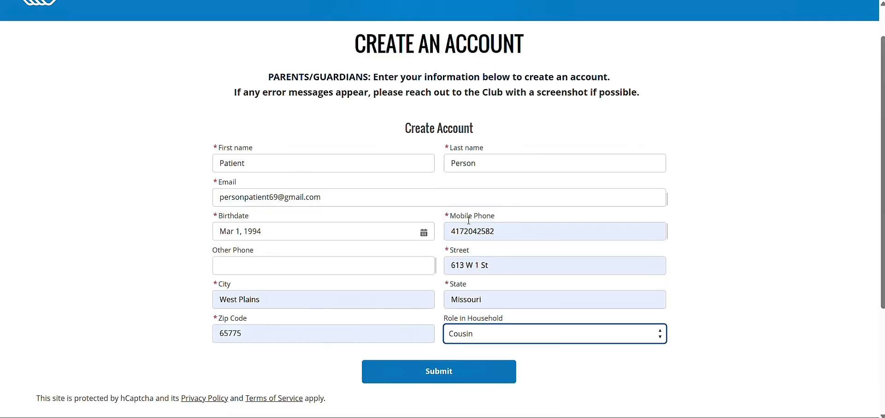
left_click(396, 381)
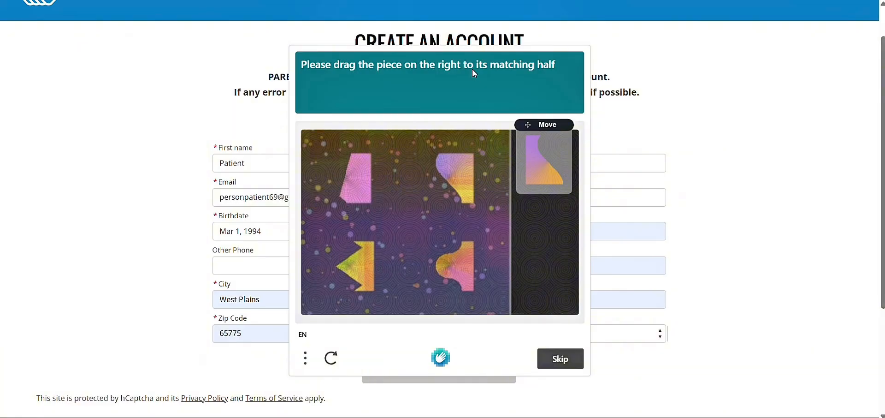
Solve and verify the hCaptcha matching puzzle, then dismiss the browser's update address prompt.
left_click_drag(542, 175, 446, 196)
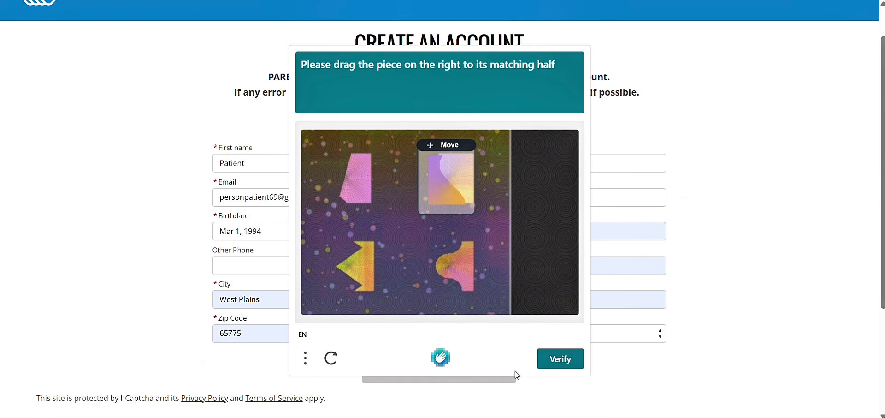
left_click(555, 364)
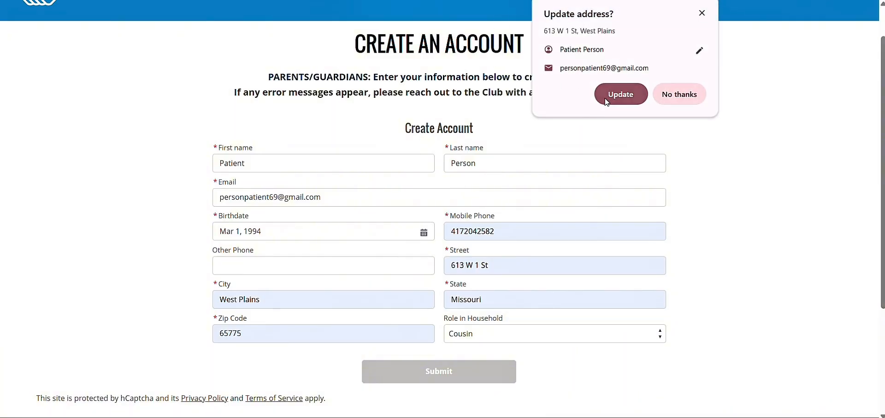
left_click(701, 14)
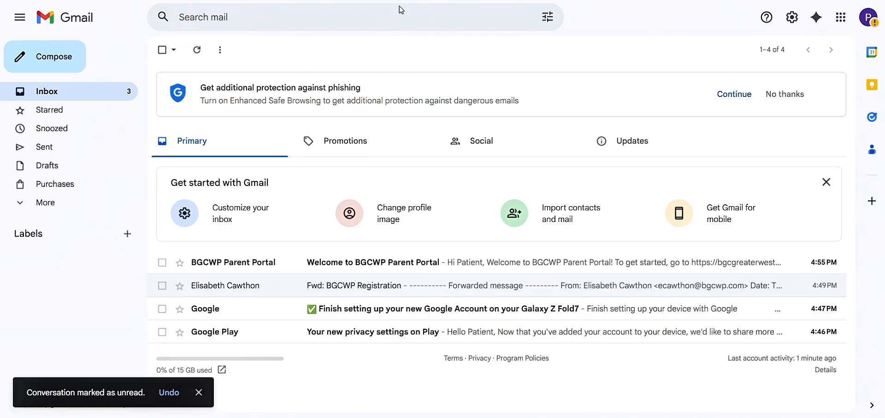
Open the Welcome to BGCWP Parent Portal email and follow its portal link.
left_click(305, 266)
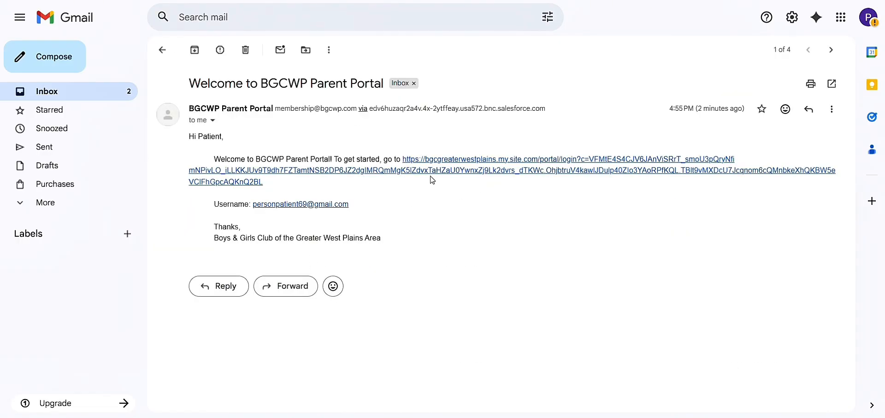
left_click(437, 171)
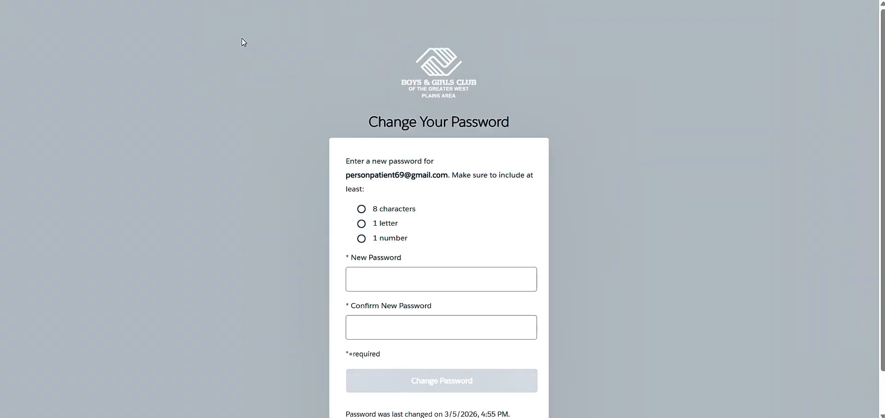
Enter a new account password, confirm it, and save it with Change Password.
left_click(475, 288)
key("ctrl+v")
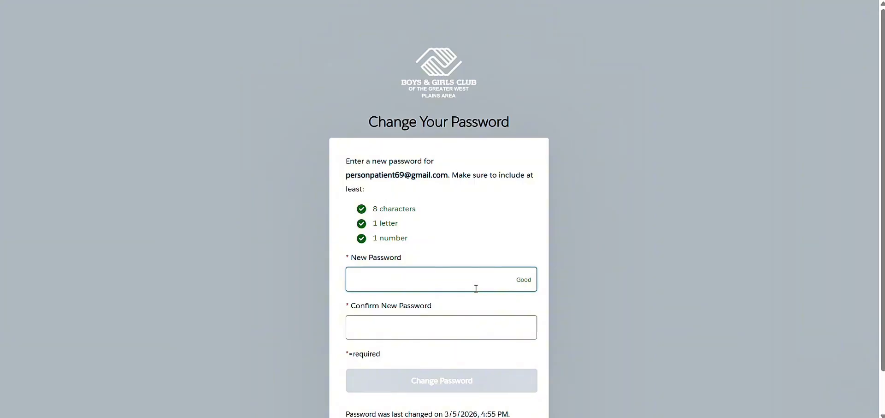
type("••••••••••")
left_click(484, 327)
type("•••")
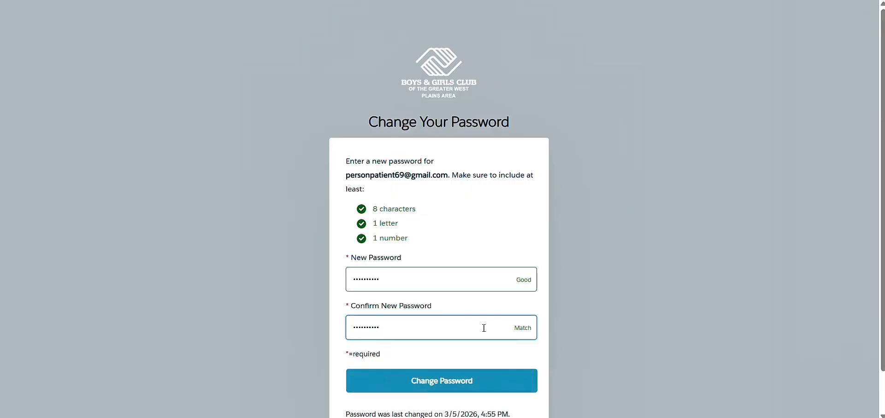
left_click(475, 379)
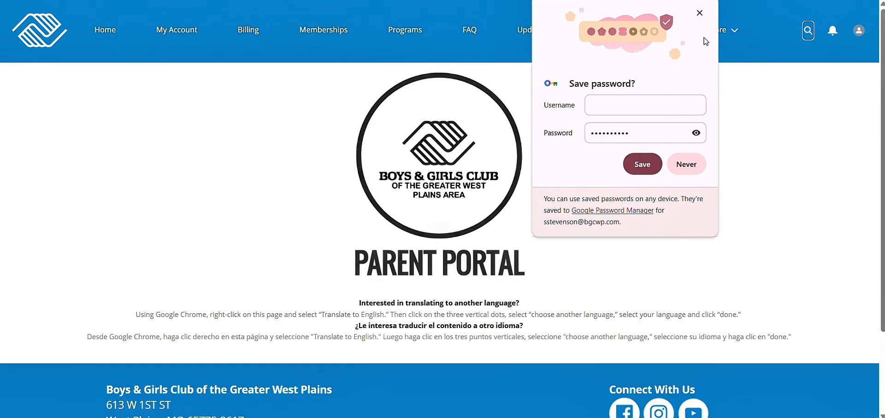
Dismiss the save-password and energy saver popups, then open Register for Memberships.
left_click(699, 12)
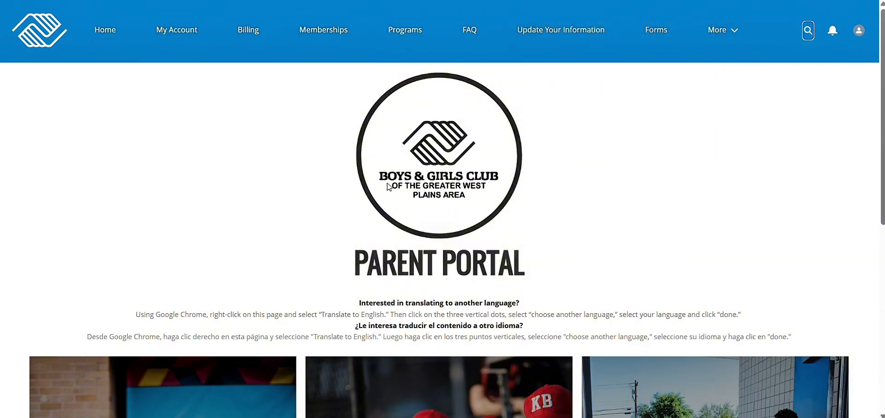
scroll(425, 285, "down", 5)
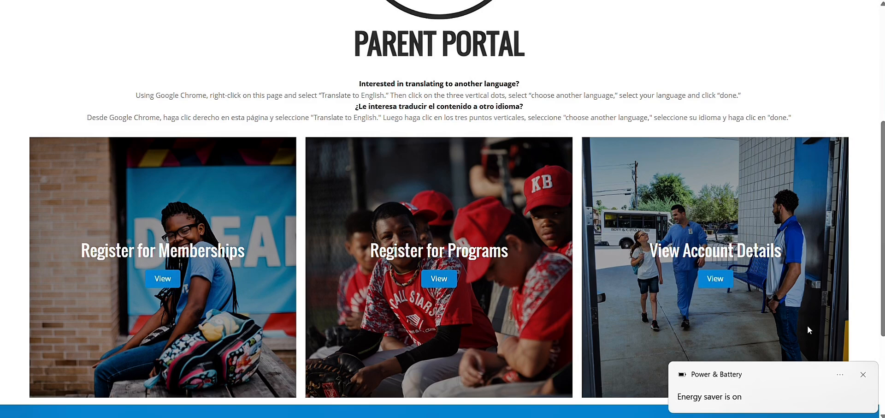
left_click(864, 376)
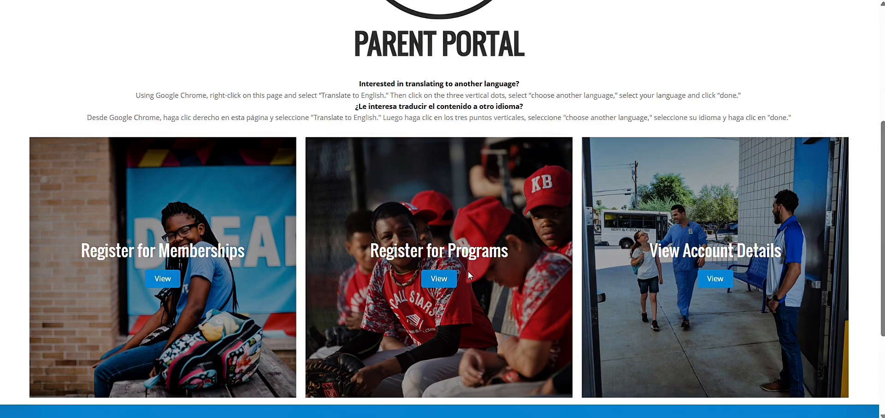
scroll(324, 255, "down", 1)
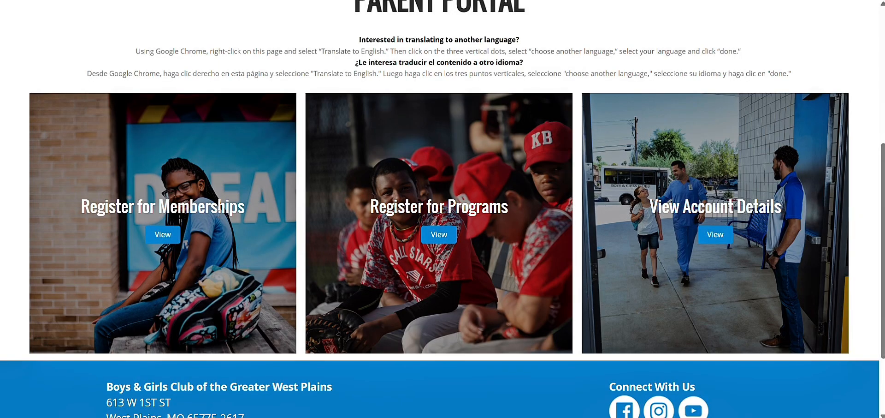
left_click(165, 238)
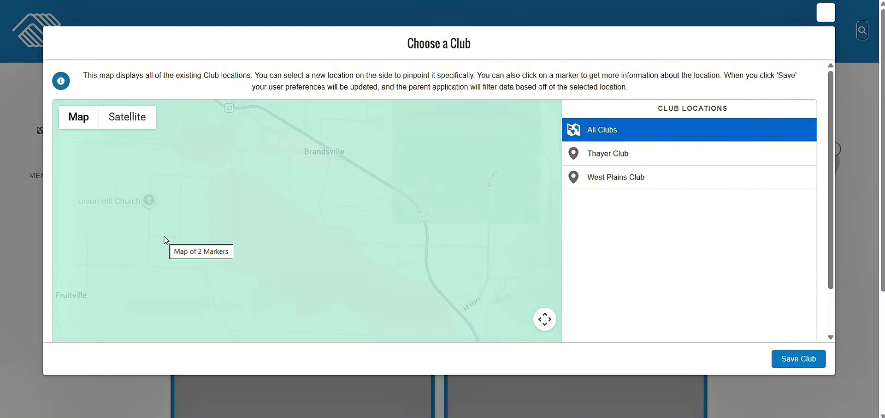
Save West Plains Club as the location and select the SY Membership 2025-2026 ($275.00).
left_click(621, 181)
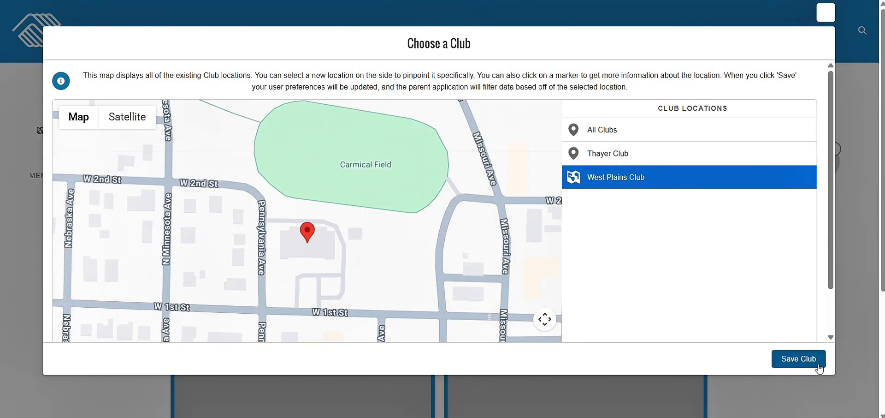
left_click(819, 369)
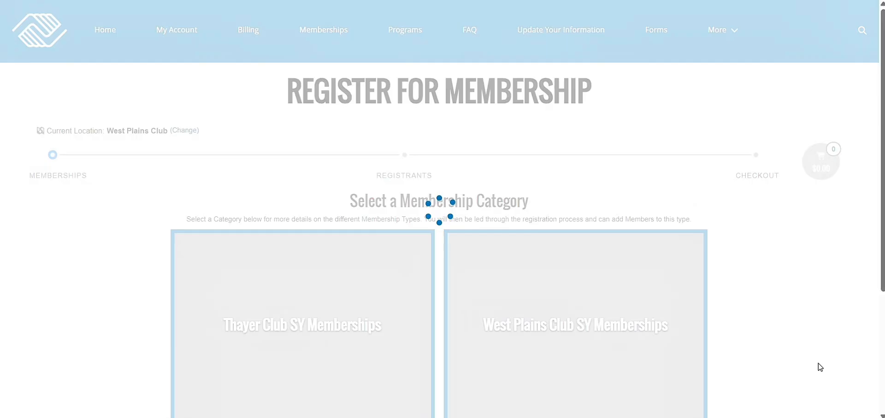
scroll(819, 364, "down", 3)
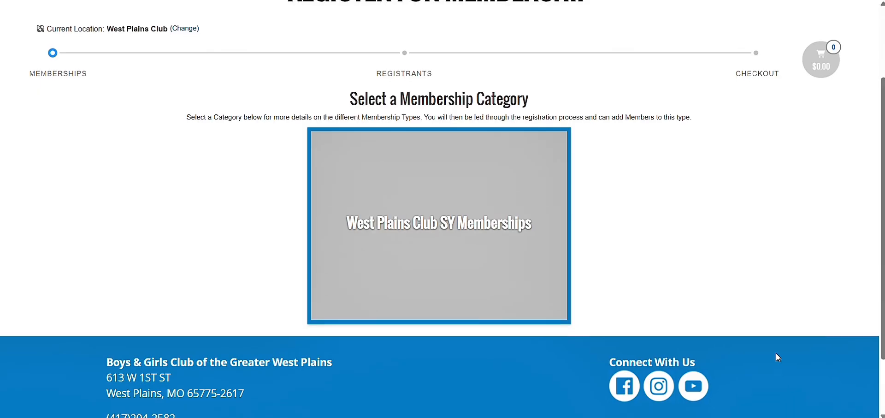
left_click(499, 253)
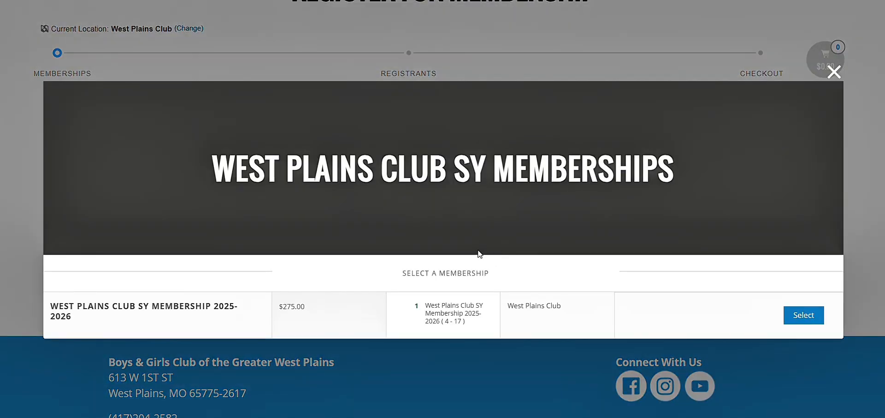
left_click(817, 318)
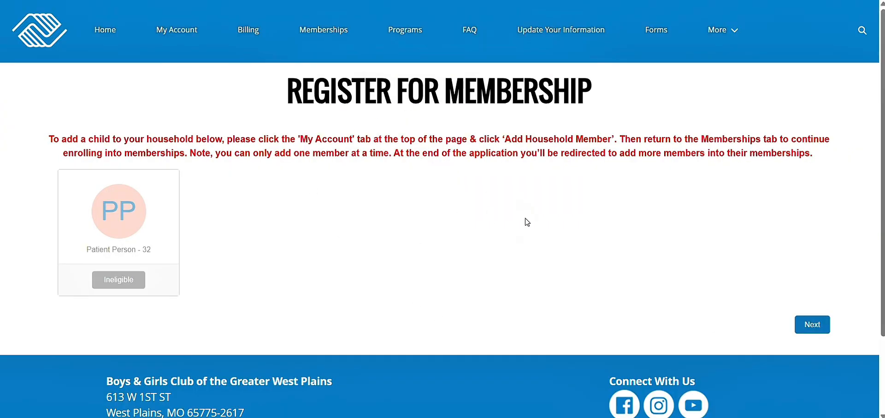
left_click(813, 329)
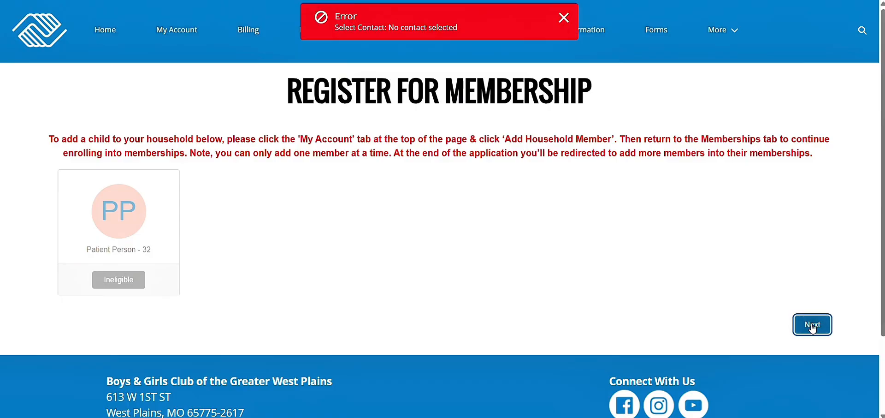
left_click(566, 19)
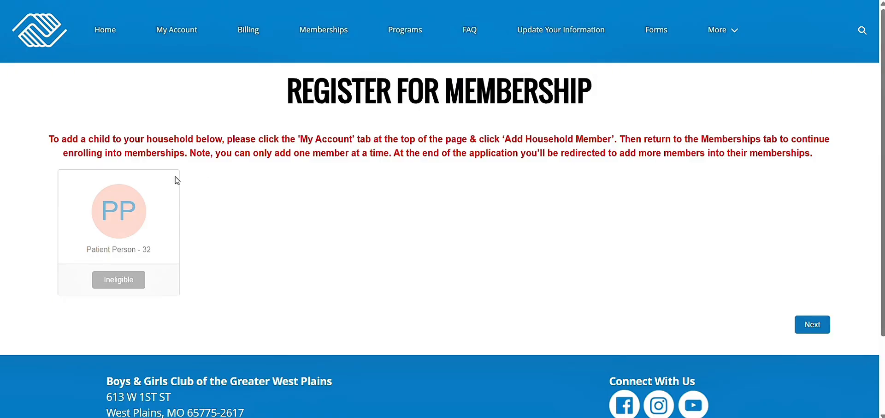
scroll(270, 277, "down", 1)
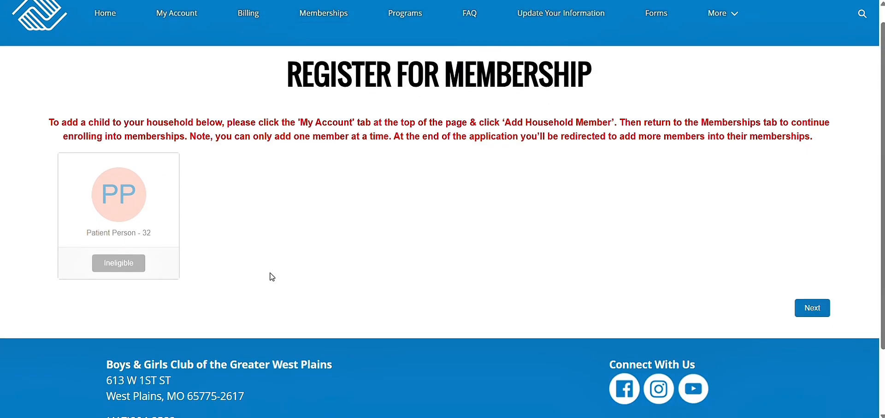
scroll(210, 74, "up", 1)
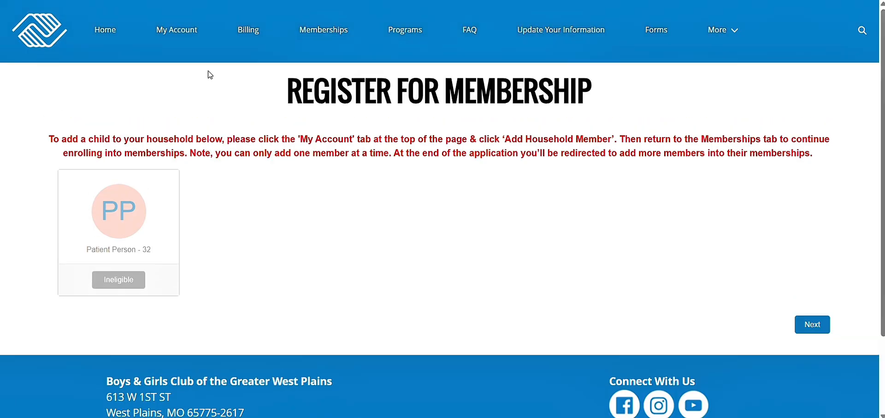
left_click(189, 33)
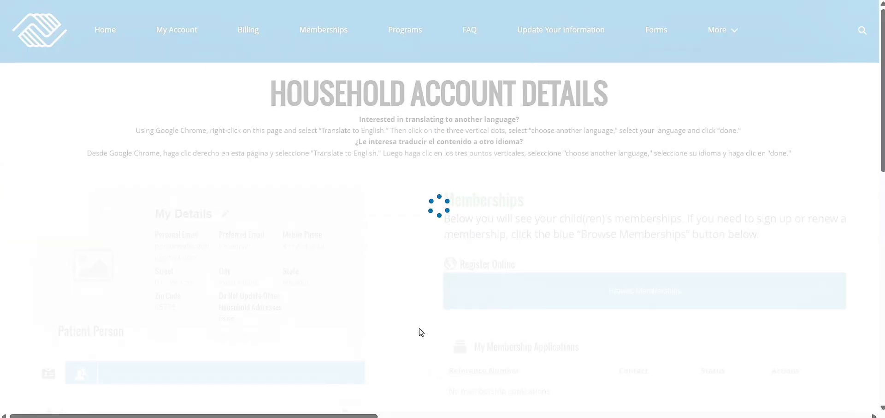
Add a new household member and enter the child's first and last name.
scroll(421, 332, "down", 4)
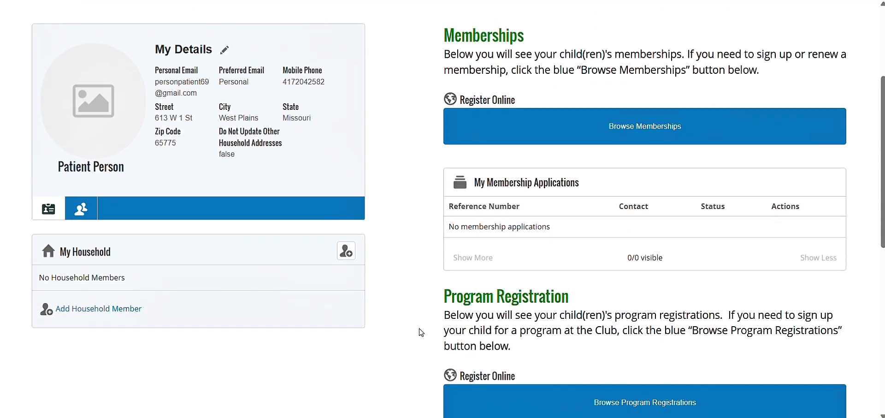
scroll(421, 332, "down", 5)
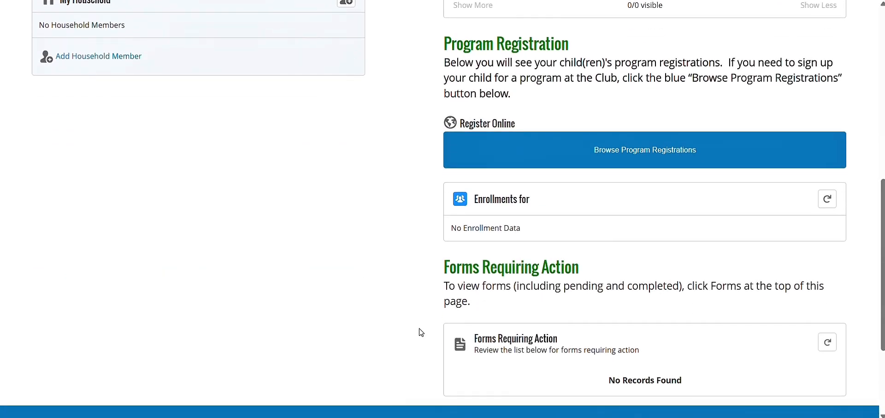
scroll(421, 332, "up", 5)
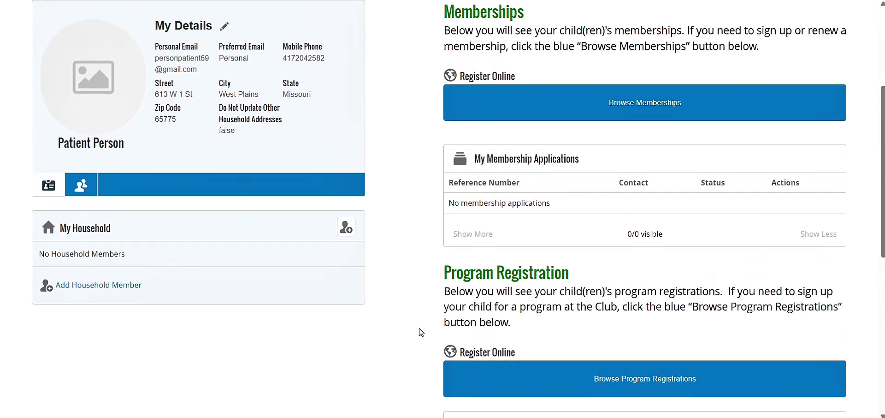
left_click(122, 298)
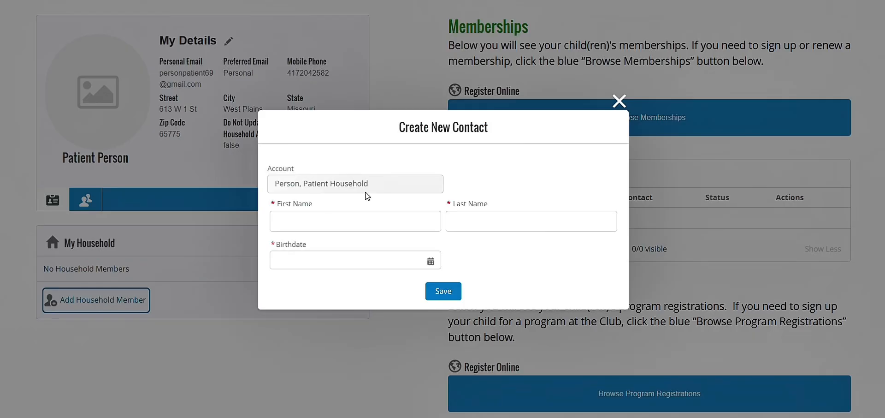
left_click(400, 223)
type("Beaver")
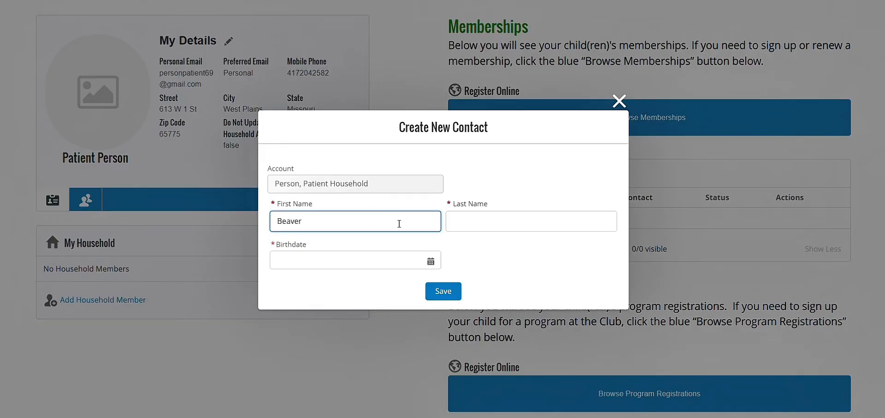
key("Tab")
type("C")
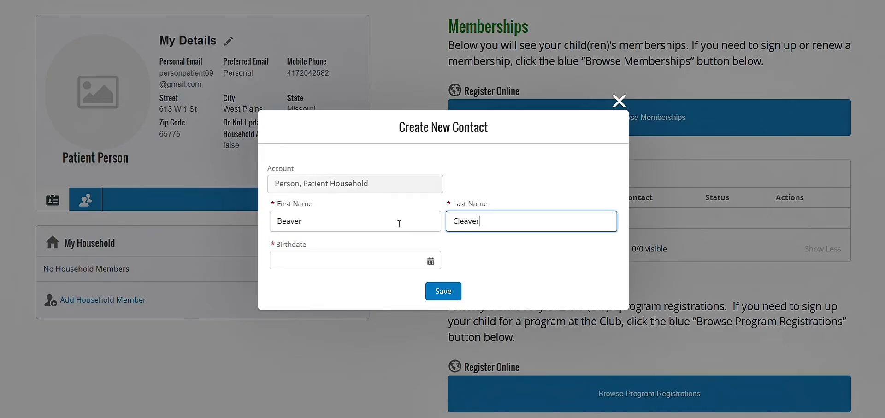
Set the child's birthdate to Mar 1, 2018 and save the household member.
left_click(435, 263)
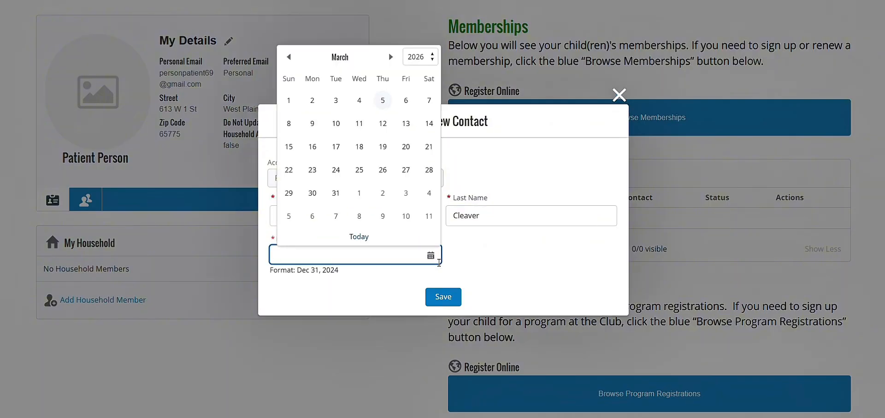
left_click(431, 56)
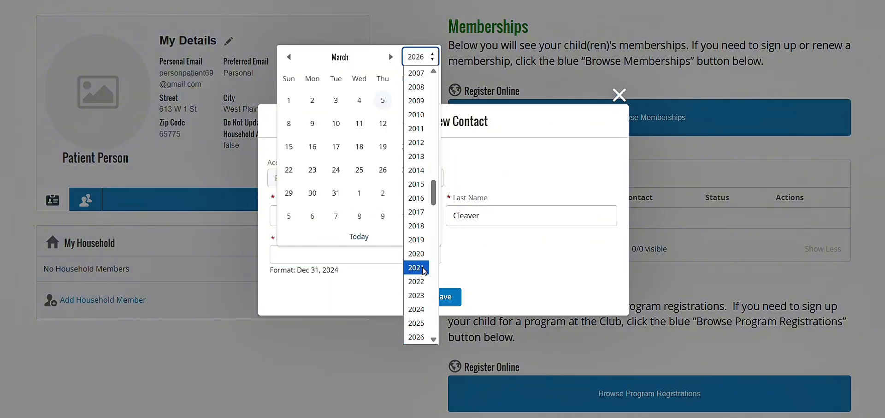
left_click(420, 230)
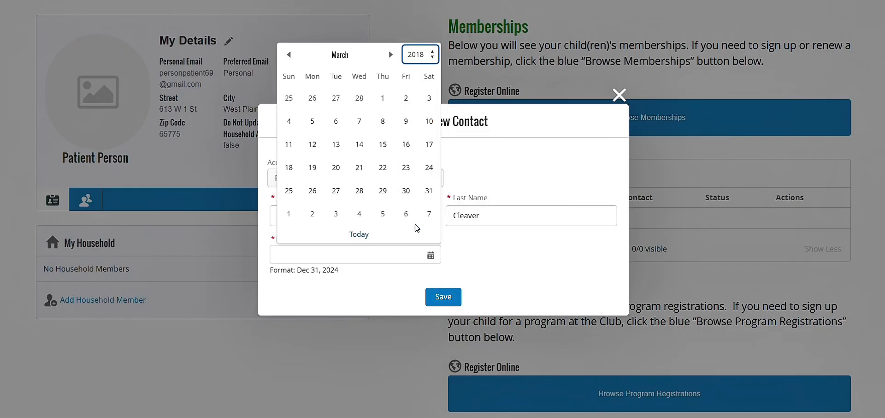
left_click(384, 98)
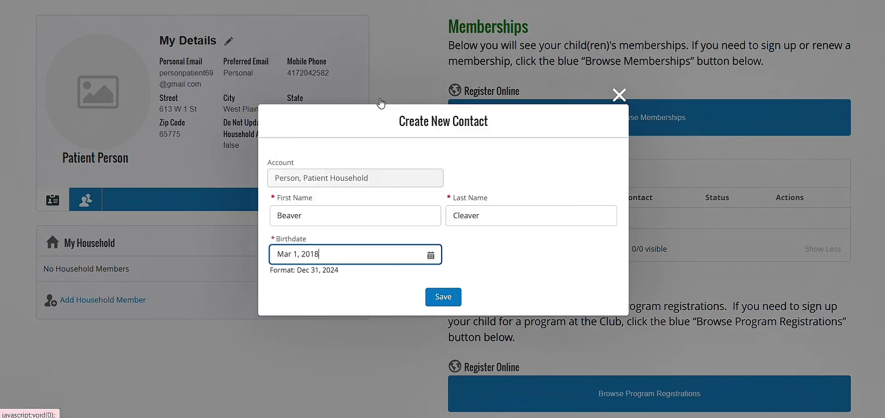
left_click(441, 297)
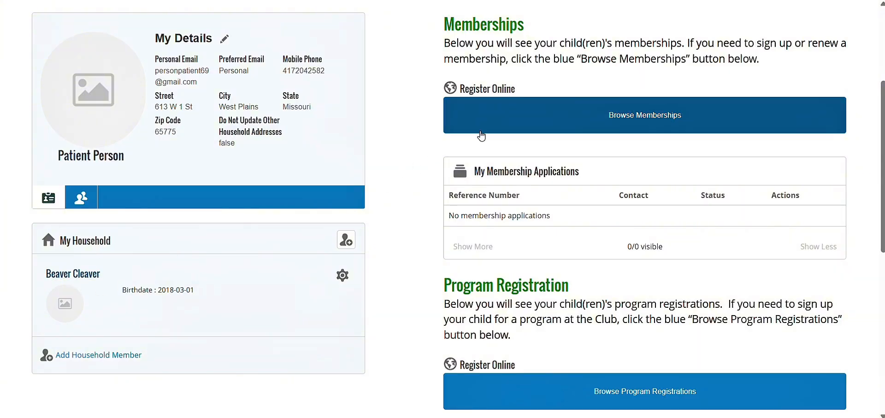
Return to membership registration with Browse Memberships.
left_click(664, 121)
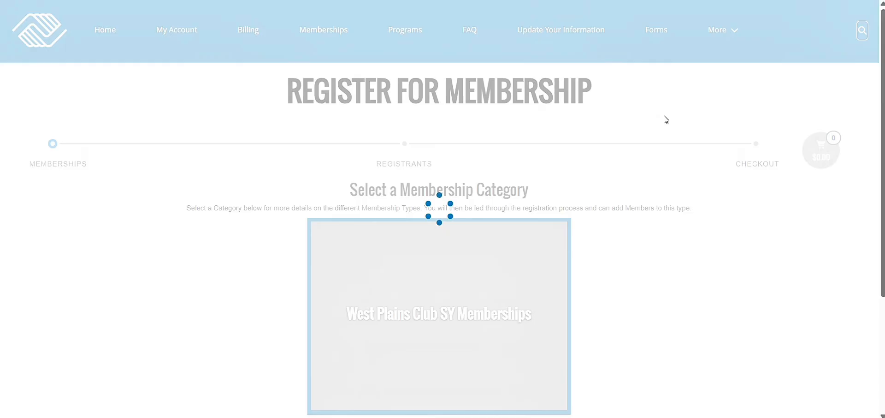
Select the West Plains Club SY Membership 2025-2026 for the child and continue to the questionnaire.
scroll(663, 119, "down", 3)
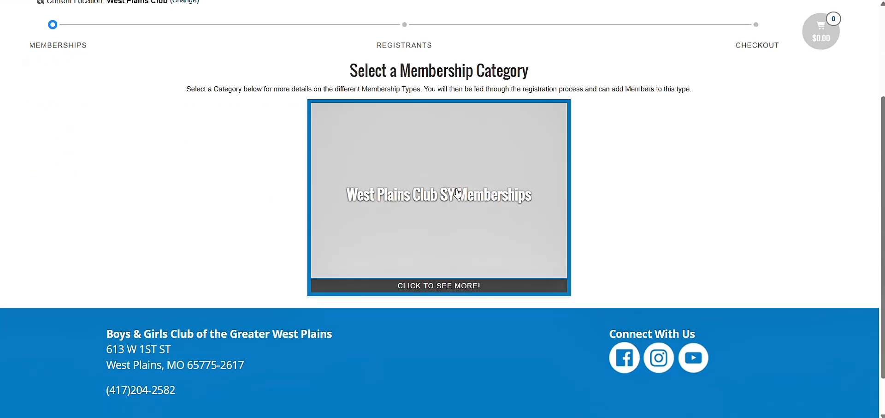
left_click(458, 194)
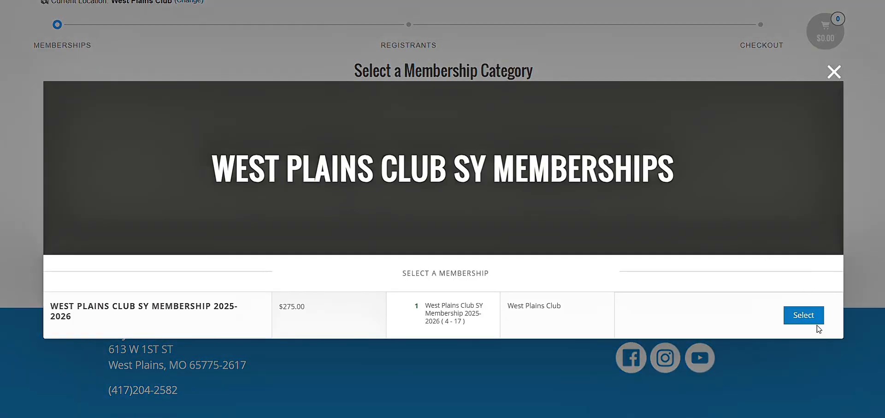
left_click(809, 321)
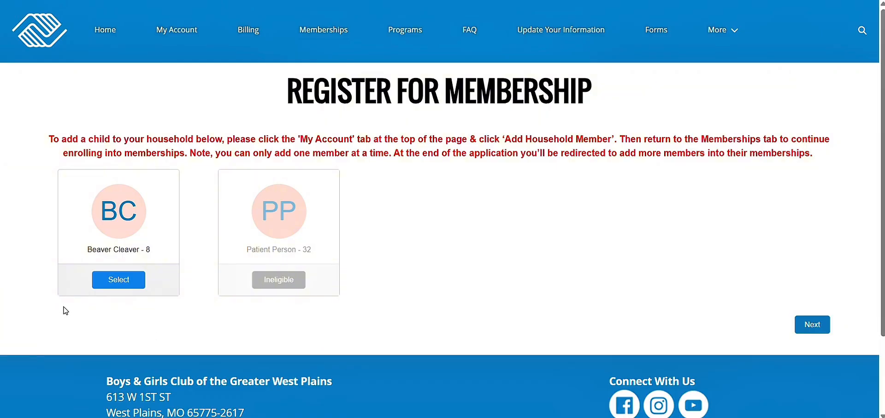
left_click(122, 282)
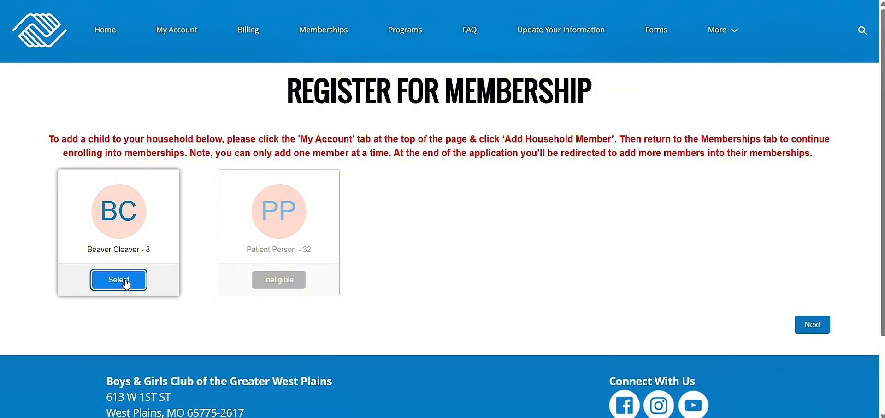
left_click(808, 330)
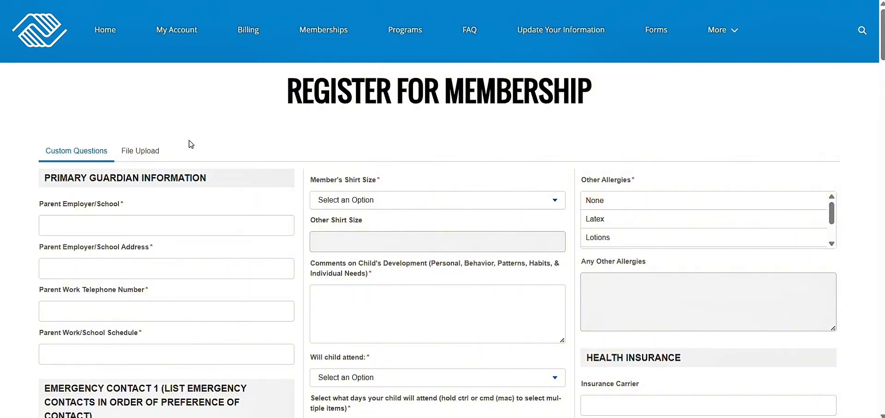
Enter employer BGCWP, accept the suggested work address and phone, and schedule M-F, 10am-6:30pm.
left_click(120, 223)
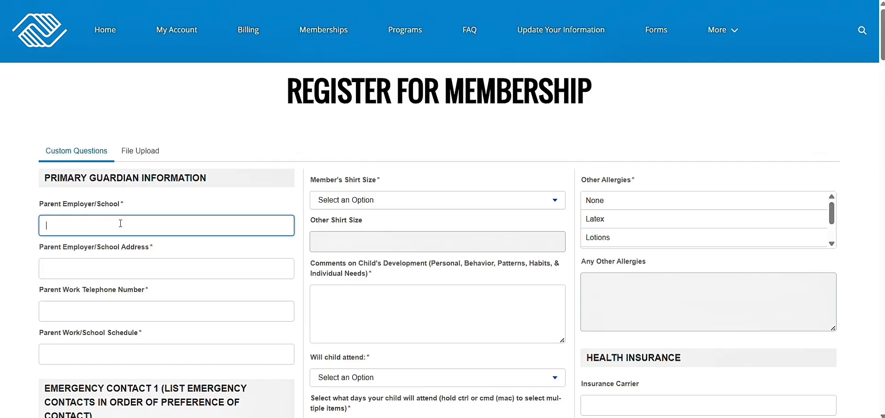
scroll(120, 223, "down", 1)
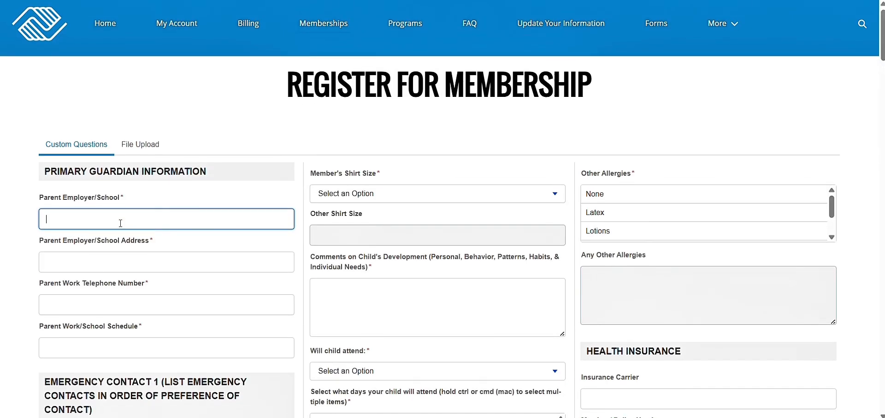
type("BGCWP")
left_click(115, 257)
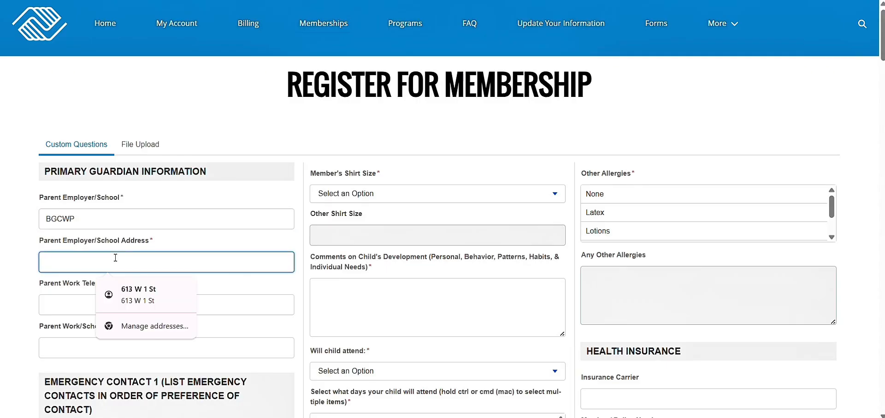
left_click(147, 295)
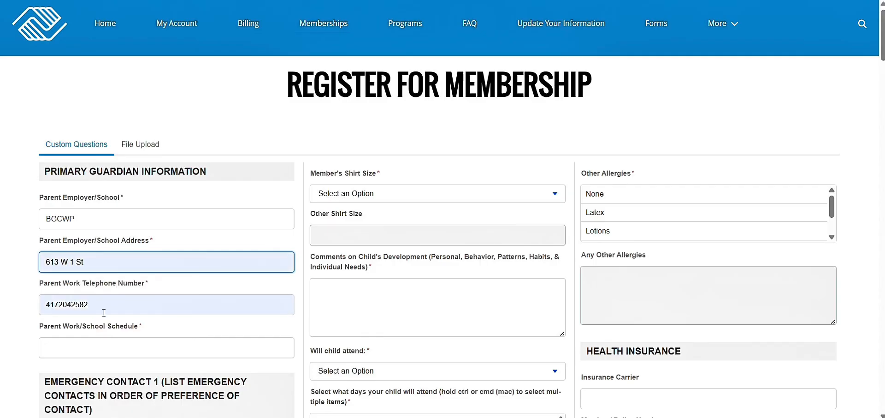
left_click(90, 342)
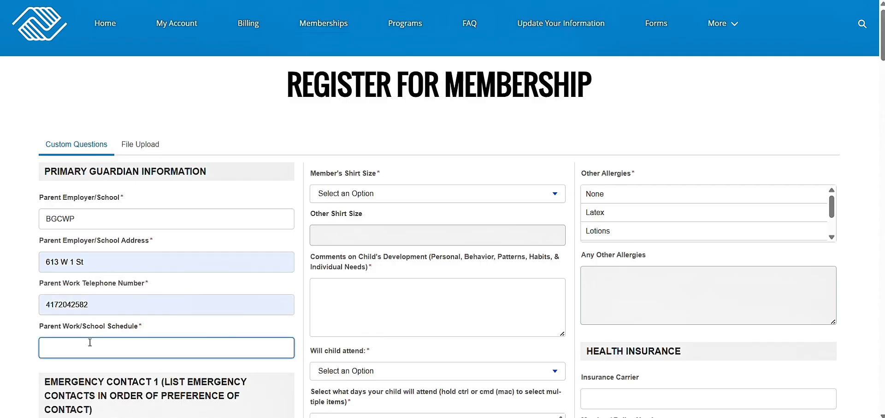
type("M-F, 10am-6:30pm")
scroll(90, 342, "down", 4)
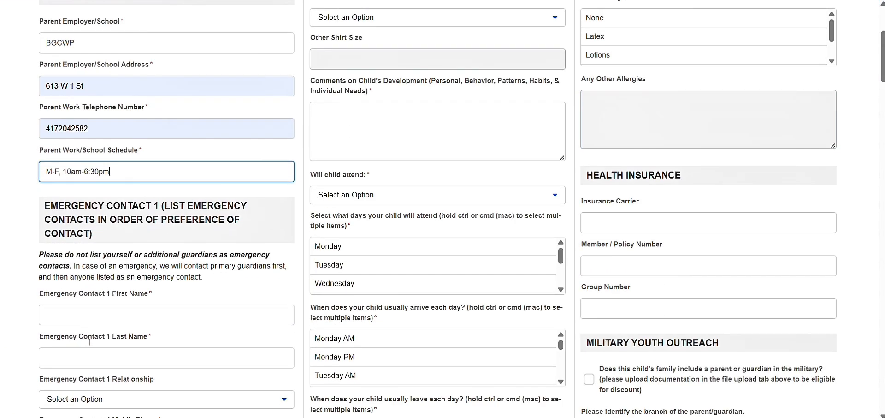
Enter Emergency Contact 1's first and last name and set the relationship to Friend.
scroll(244, 187, "down", 3)
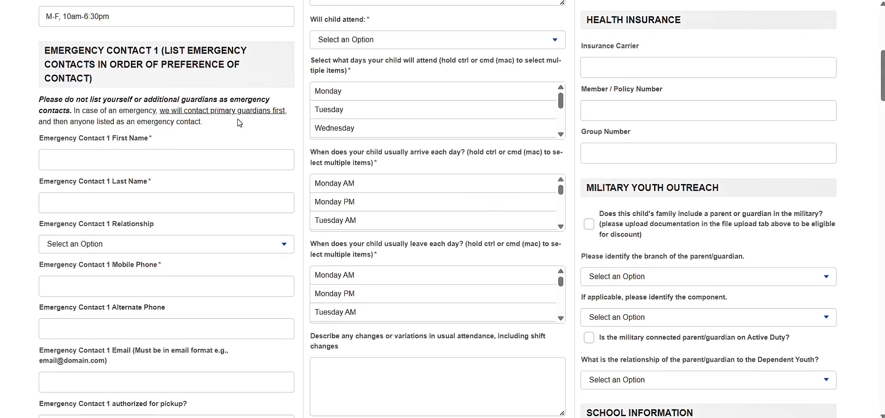
left_click(198, 155)
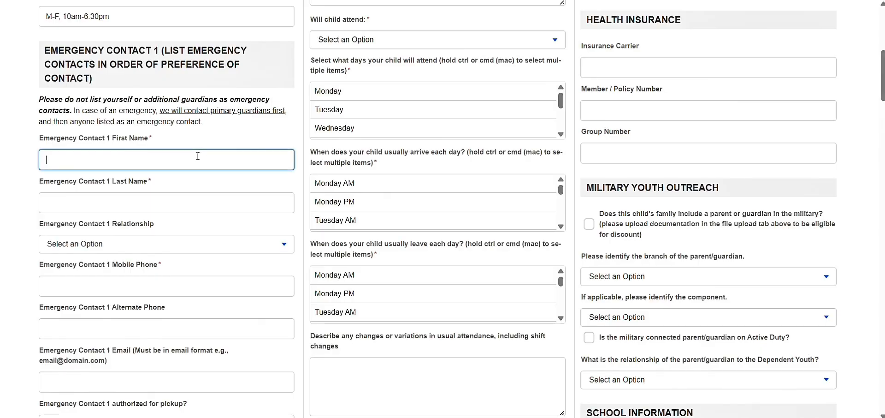
type("Mike")
key("Tab")
type("Was")
key("BackSpace")
type("zowski")
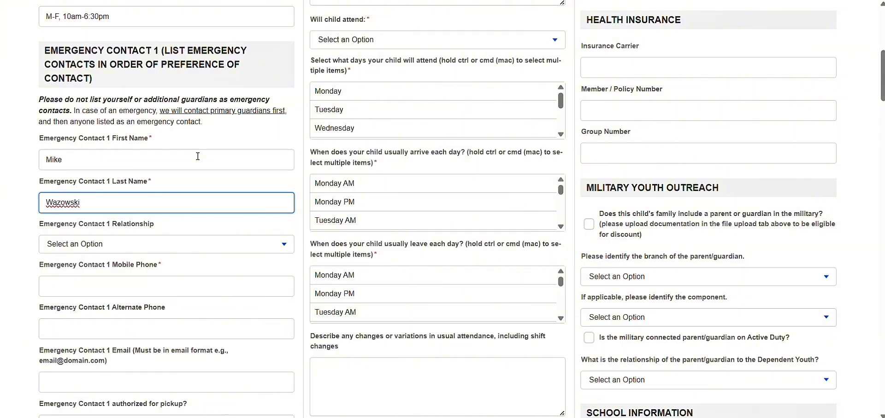
left_click(180, 245)
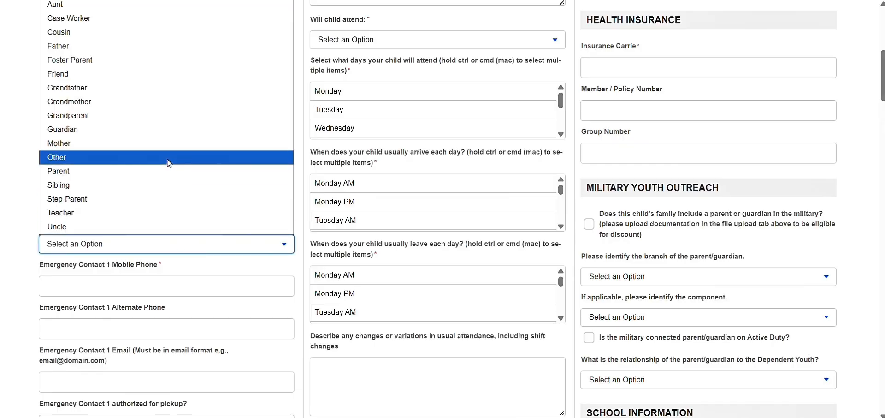
left_click(179, 75)
Autofill Emergency Contact 1's mobile phone and remove the trailing space from the number.
left_click(136, 286)
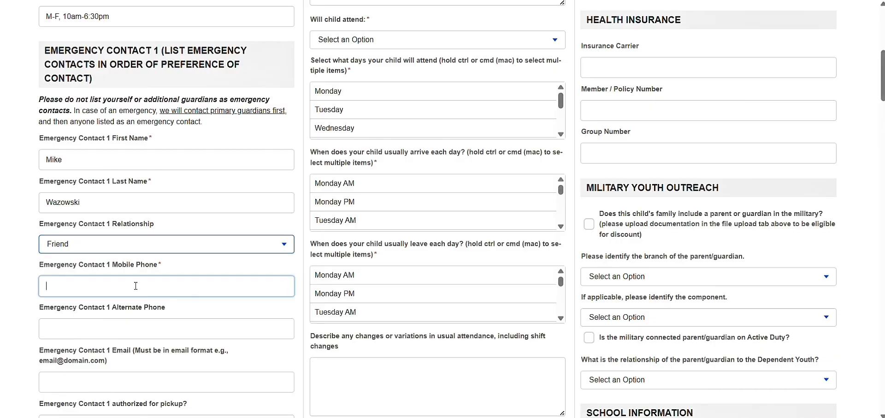
left_click(146, 316)
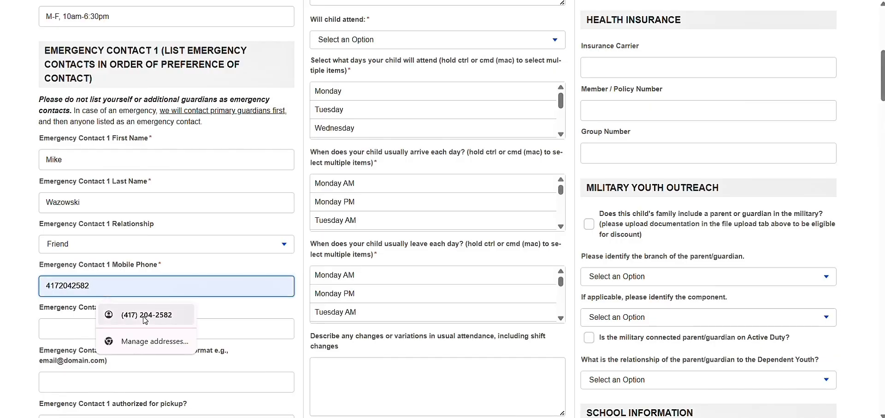
left_click(113, 335)
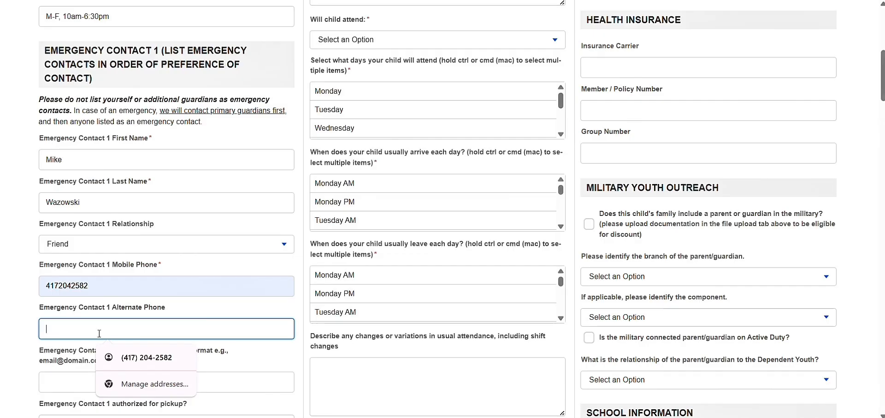
left_click(24, 310)
scroll(25, 309, "down", 2)
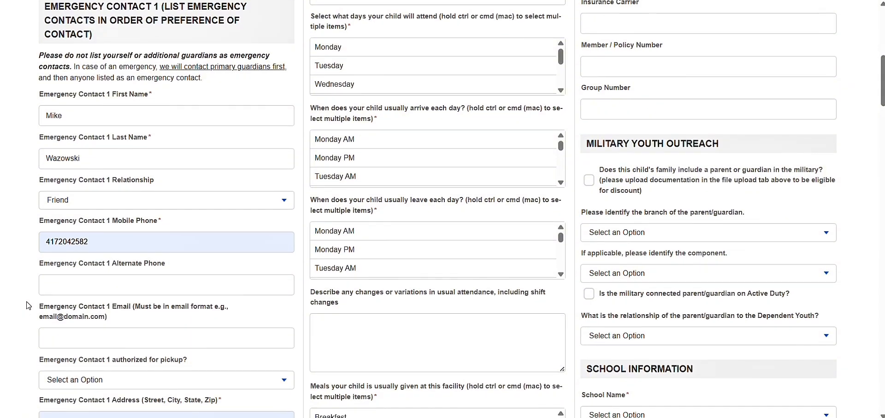
left_click(104, 248)
key("BackSpace")
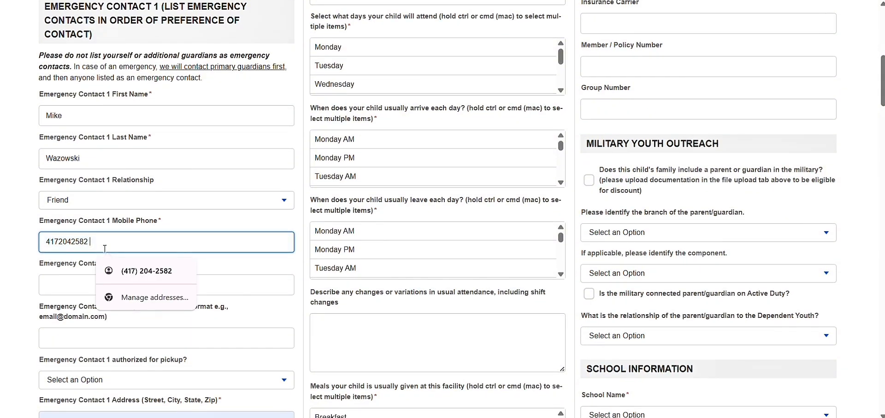
left_click(34, 291)
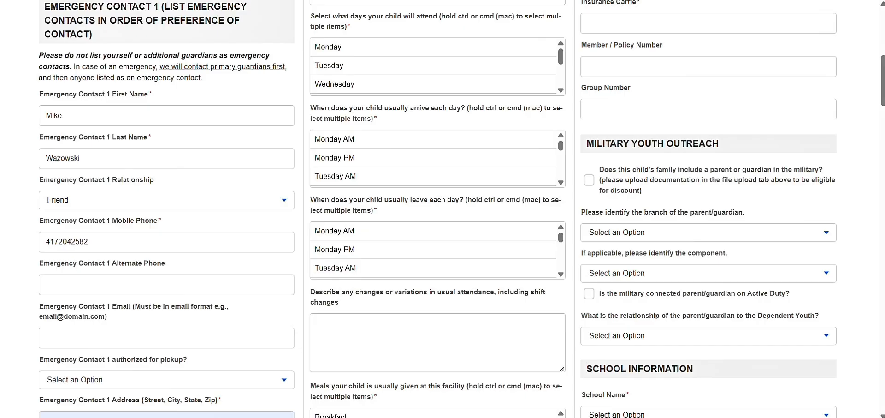
left_click(90, 284)
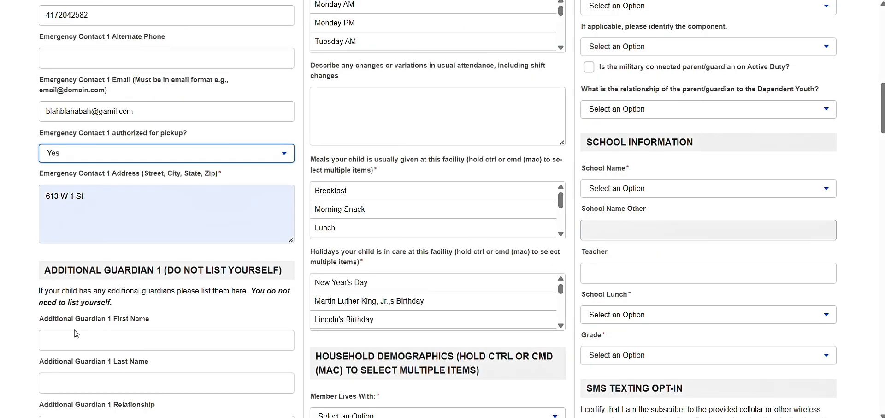
scroll(76, 323, "down", 1)
scroll(99, 278, "down", 2)
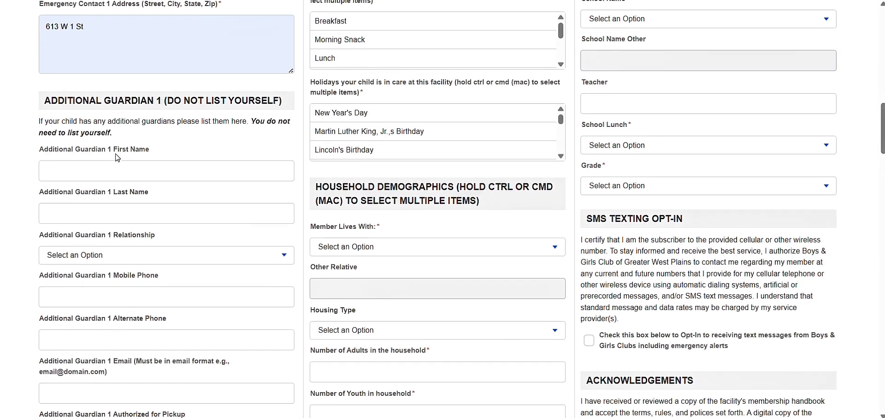
Enter Additional Guardian 1's first and last name and set the relationship to Sibling.
left_click(109, 167)
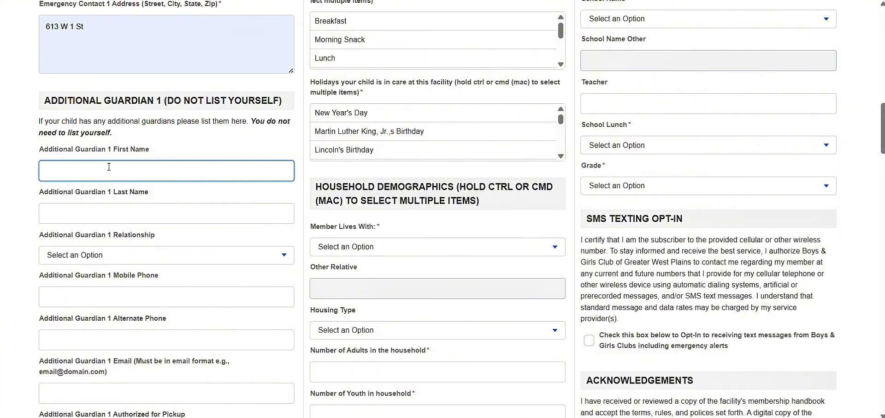
left_click(273, 78)
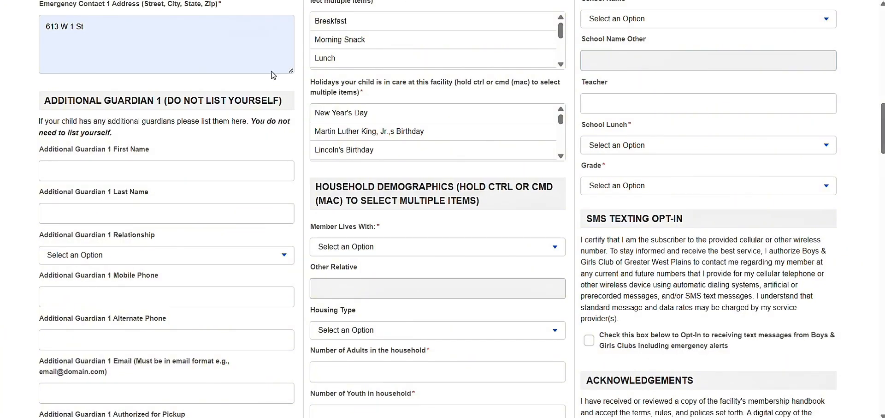
left_click(168, 170)
type("Andy")
key("Tab")
type("Taylor")
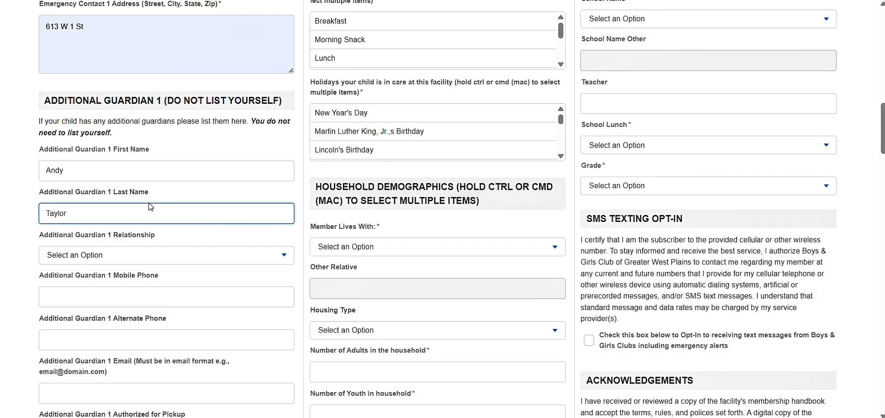
left_click(164, 254)
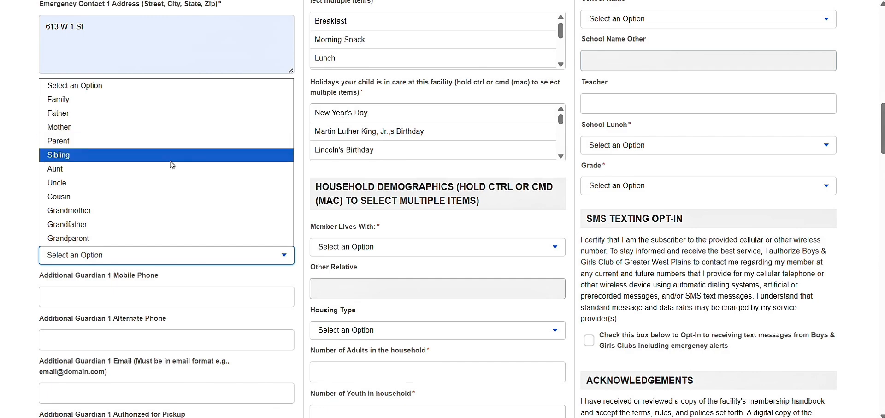
left_click(168, 161)
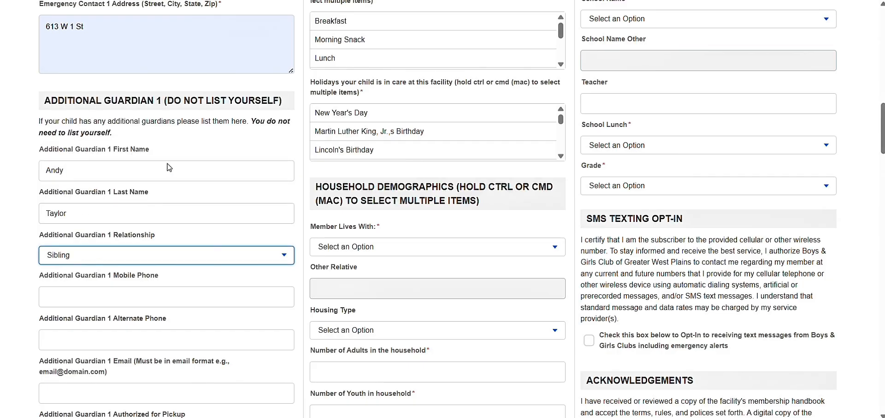
Autofill the guardian's mobile phone and authorize them for pickup (Yes).
left_click(139, 304)
left_click(143, 325)
left_click(121, 333)
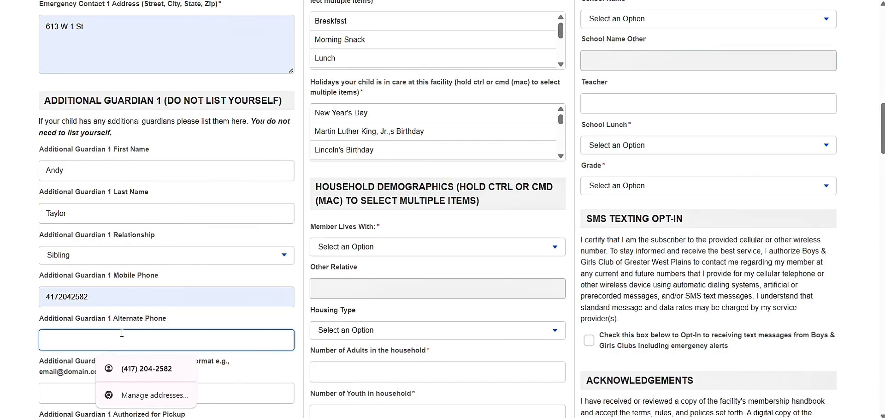
scroll(126, 295, "down", 4)
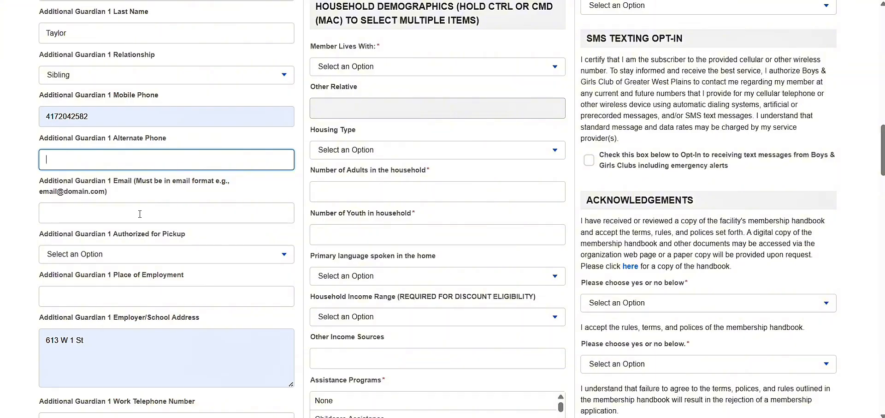
left_click(129, 255)
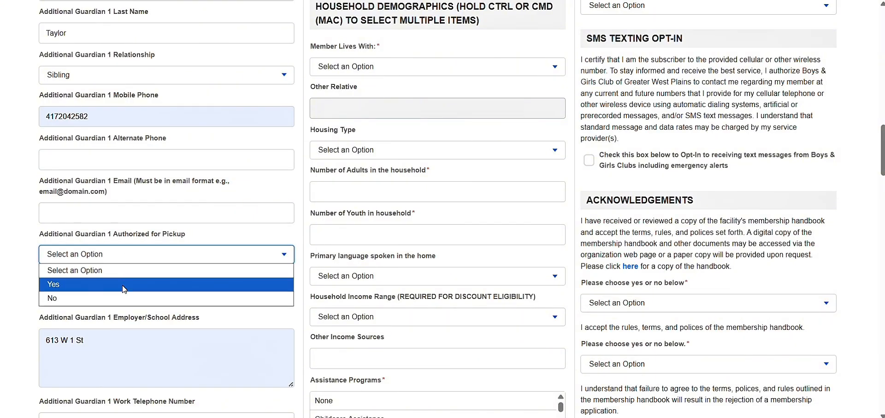
left_click(124, 285)
Type the guardian's place of employment (PoliceDept) and select the mistyped text to correct it.
scroll(124, 289, "down", 4)
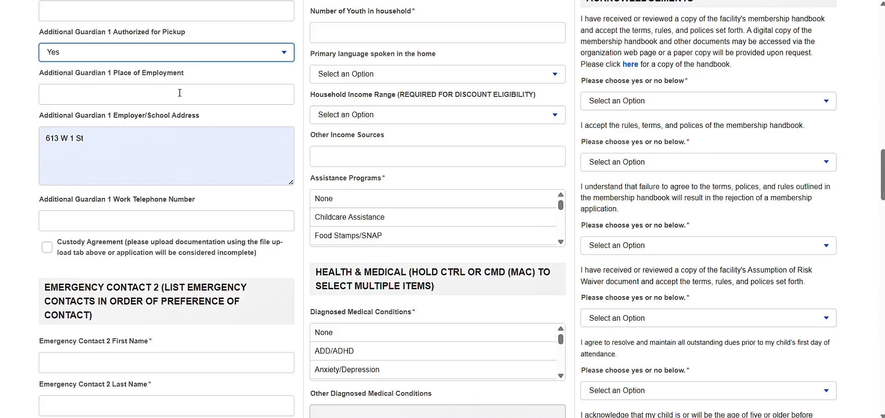
left_click(180, 93)
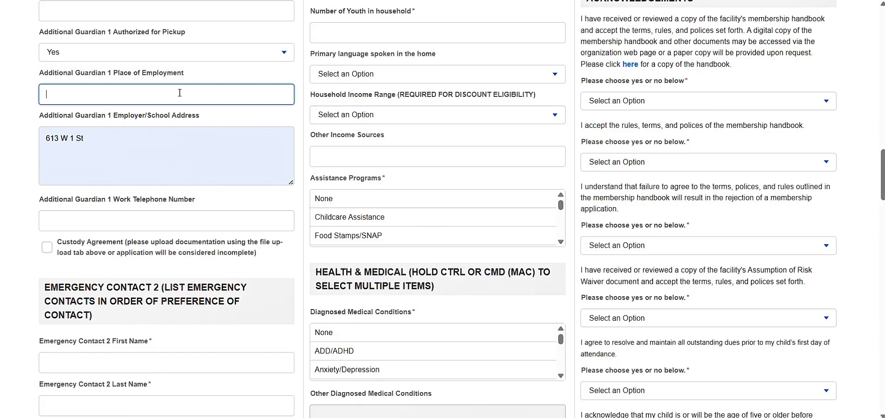
type("FrePoliceDep")
double_click(173, 97)
scroll(134, 172, "down", 3)
scroll(134, 172, "down", 2)
Enter Emergency Contact 2's first and last name and set the relationship to Other.
left_click(135, 163)
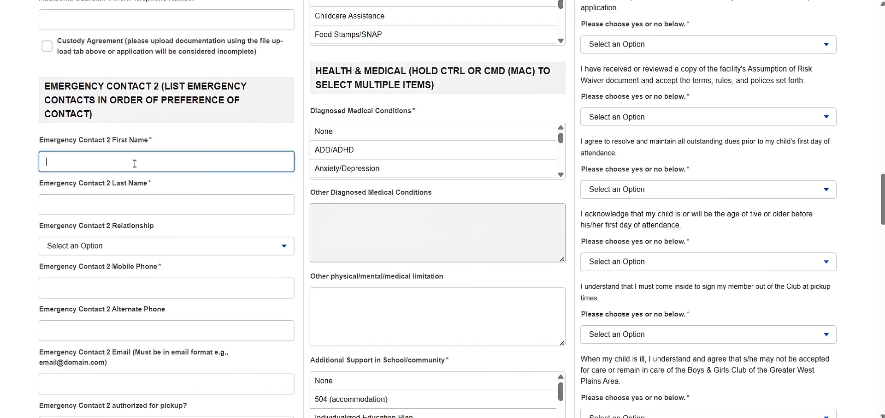
scroll(134, 163, "down", 1)
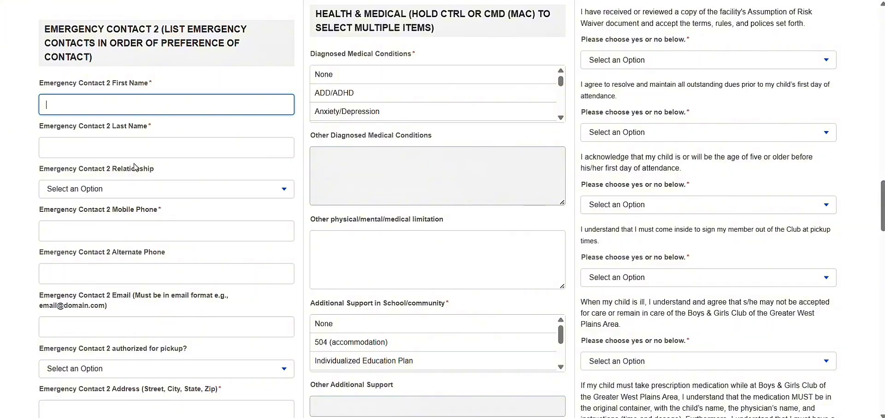
type("Barney")
key("Tab")
type("Fife")
key("Tab")
left_click(152, 193)
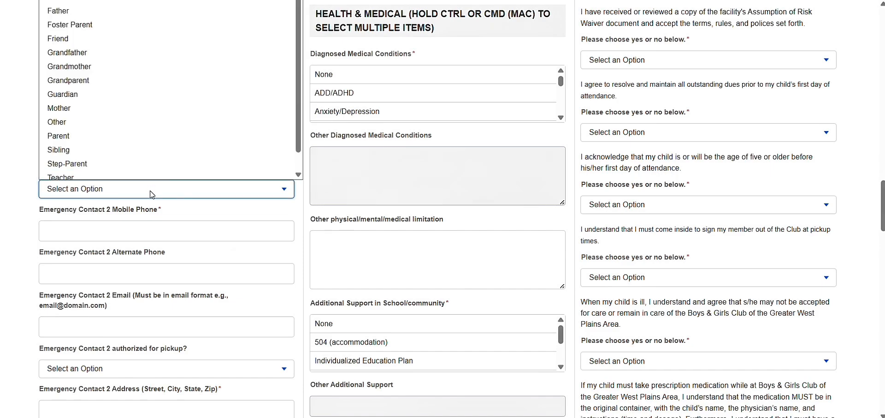
scroll(136, 111, "down", 1)
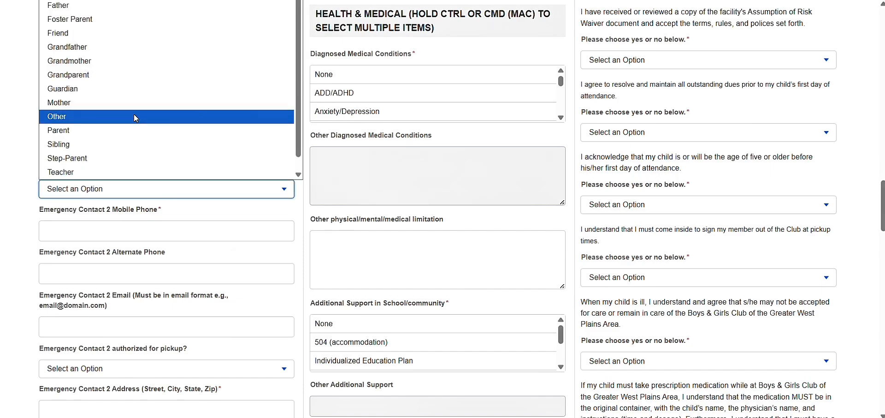
left_click(134, 116)
Autofill Emergency Contact 2's phone and address and mark pickup authorization No.
left_click(116, 230)
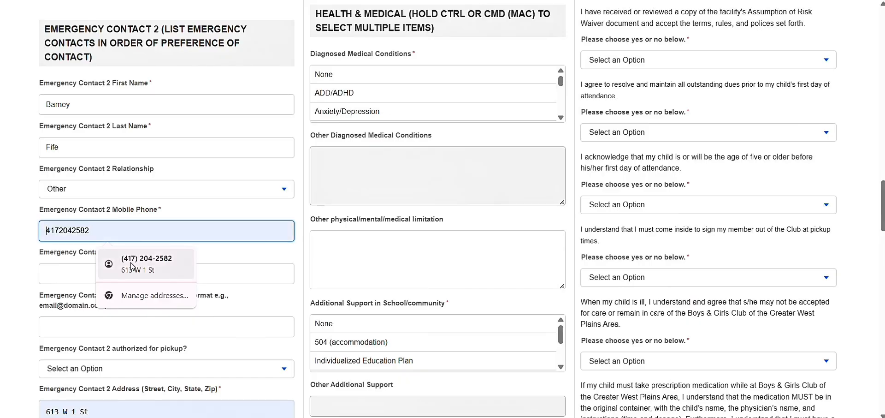
left_click(133, 265)
scroll(141, 251, "down", 2)
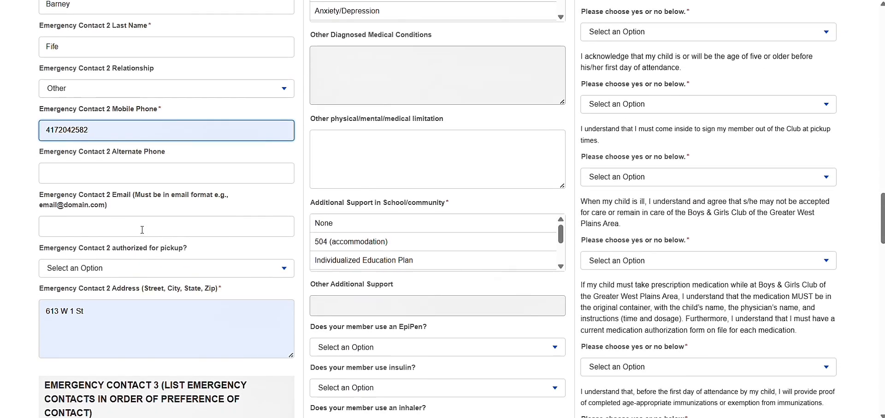
left_click(134, 268)
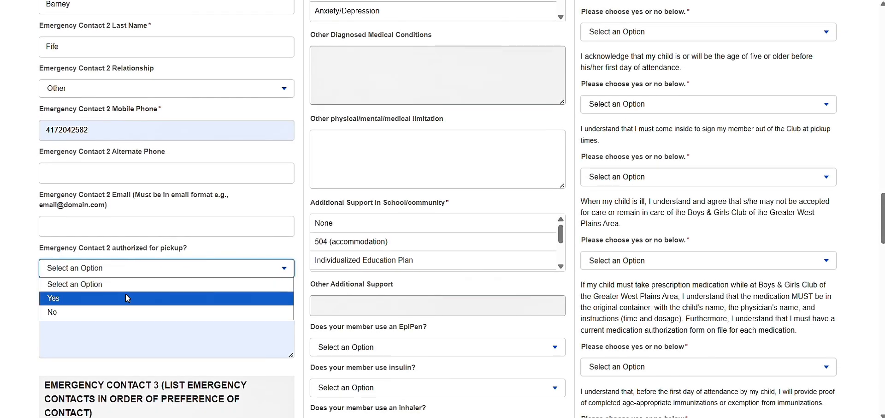
left_click(126, 311)
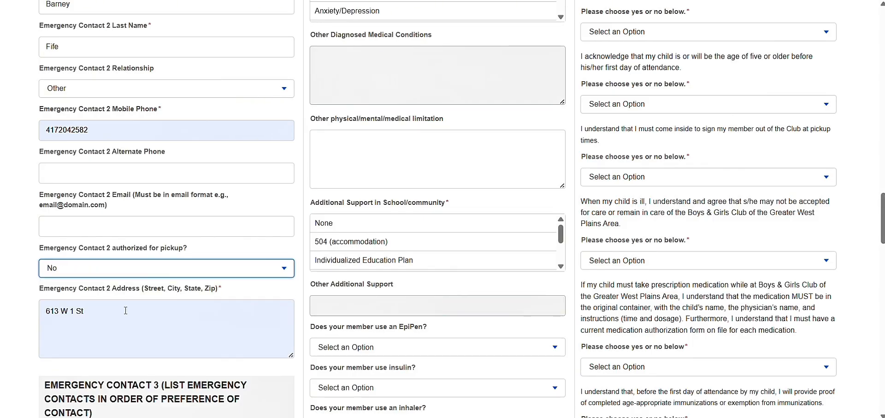
Begin Emergency Contact 3's first name and bring up spelling suggestions for it.
scroll(151, 227, "down", 6)
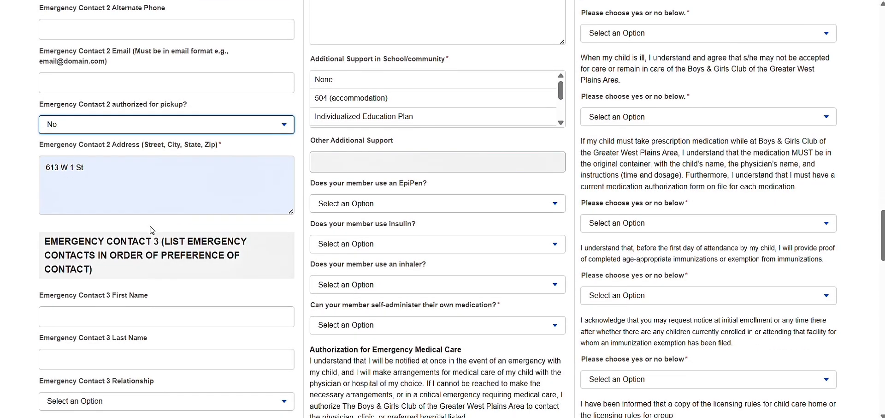
scroll(152, 229, "down", 1)
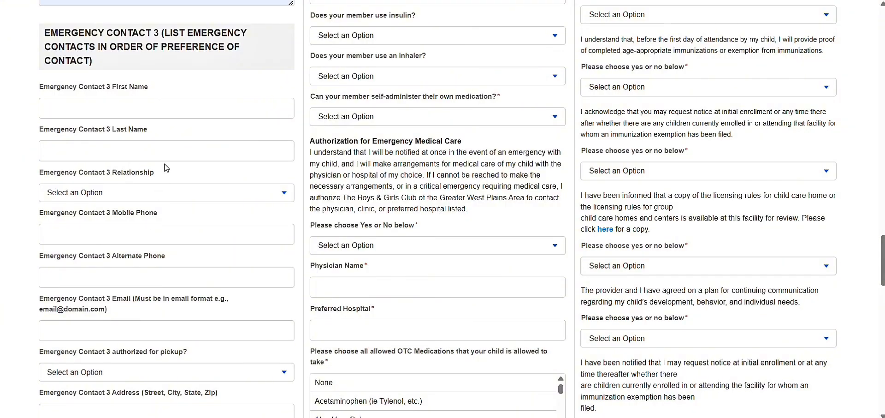
left_click(74, 109)
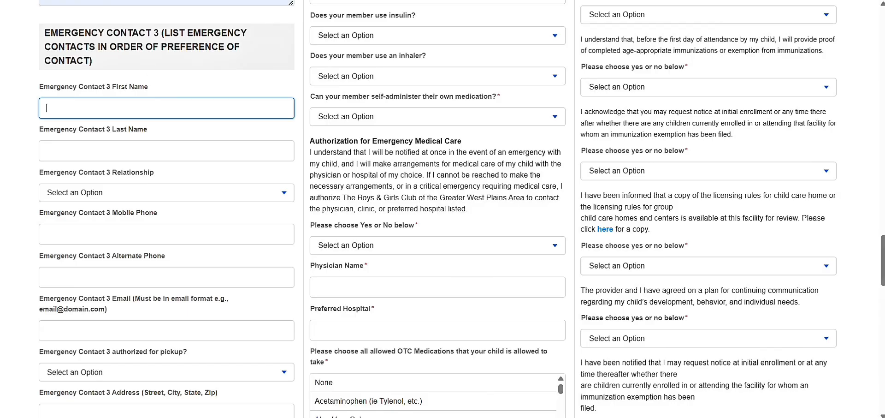
left_click(162, 114)
type("Lucille  Ball")
right_click(59, 105)
Accept the name spelling correction, set shirt size Youth Medium, and enter development comments.
left_click(87, 119)
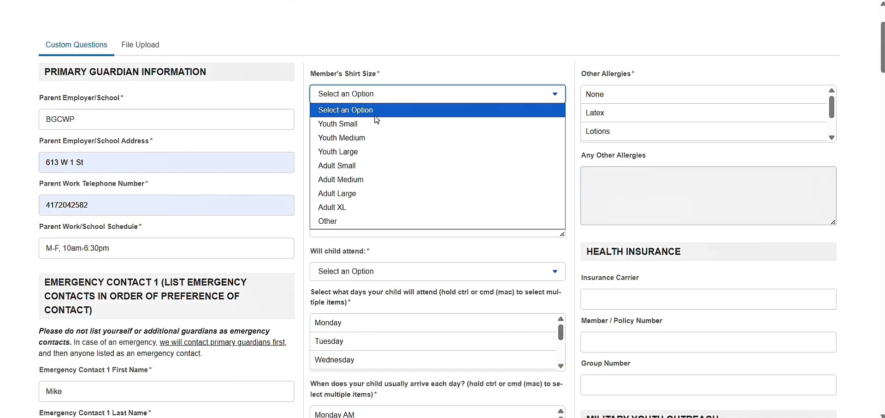
left_click(374, 137)
left_click(381, 188)
type("wqeohf;")
key("Tab")
Set attendance to Full Time with Monday through Friday as attending days.
left_click(381, 276)
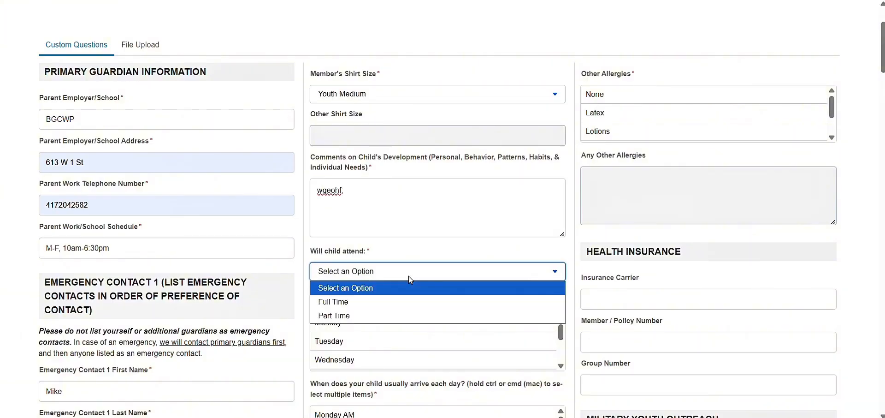
left_click(406, 309)
scroll(406, 307, "down", 5)
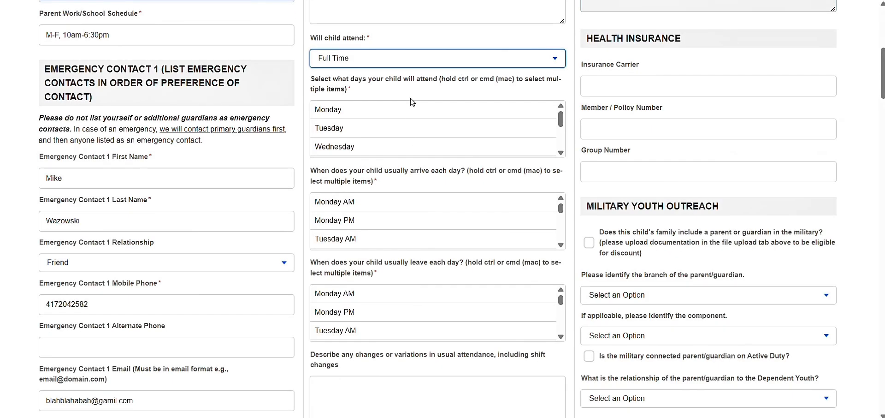
left_click_drag(404, 108, 405, 167)
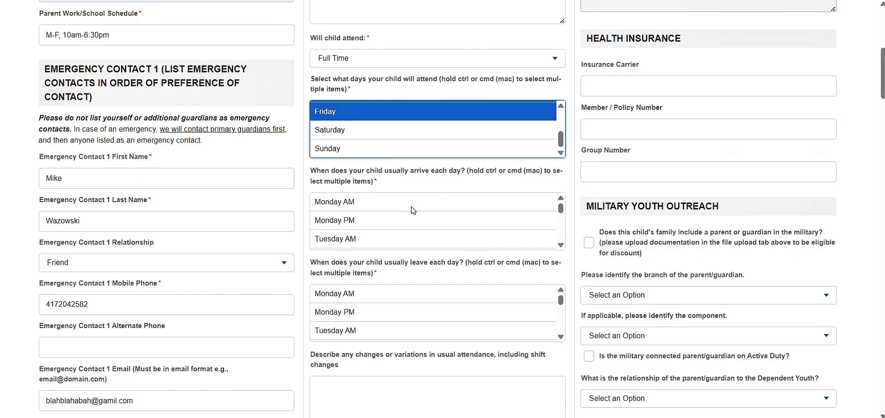
Select Monday PM through Friday PM as the usual arrival times.
left_click(369, 220)
scroll(371, 225, "down", 1)
scroll(371, 225, "down", 1)
scroll(370, 225, "up", 2)
left_click(370, 224)
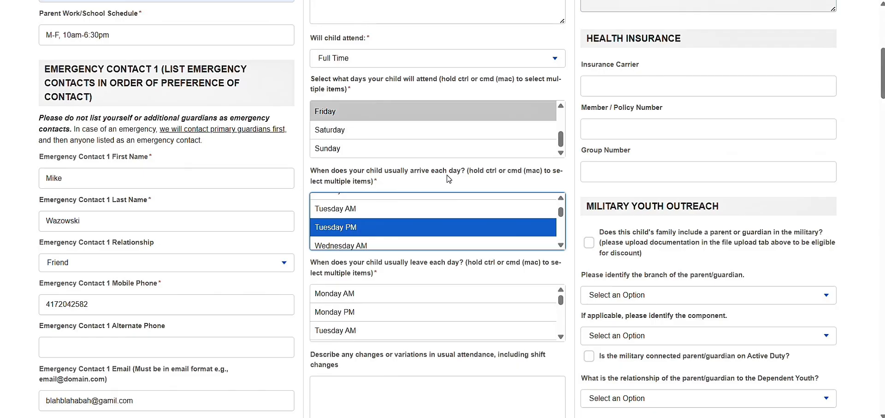
left_click_drag(467, 172, 484, 183)
left_click(484, 183)
scroll(403, 213, "up", 1)
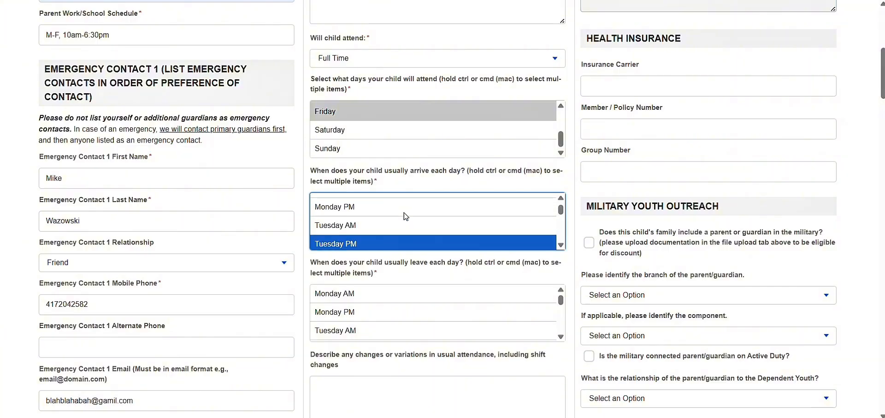
left_click(404, 207, "ctrl")
scroll(405, 207, "down", 3)
left_click(385, 221, "ctrl")
scroll(385, 224, "down", 2)
left_click(383, 224, "ctrl")
scroll(383, 225, "down", 2)
left_click(384, 212, "ctrl")
scroll(384, 215, "down", 2)
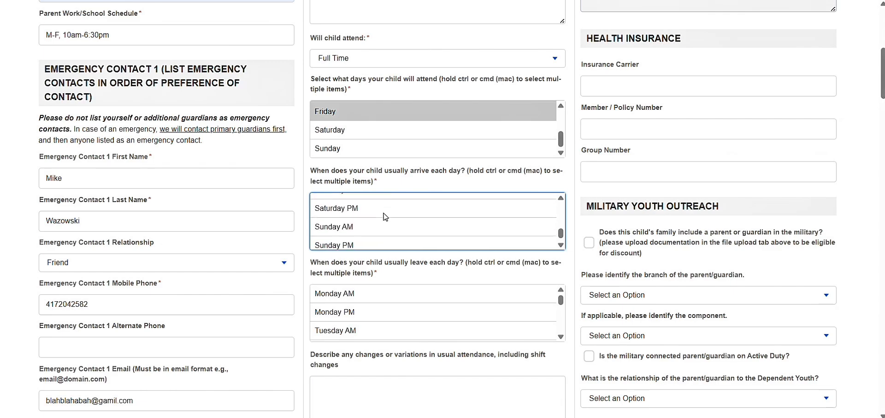
Select Monday PM through Friday PM as the usual leave times.
left_click(366, 316)
scroll(366, 316, "down", 2)
left_click(372, 297, "ctrl")
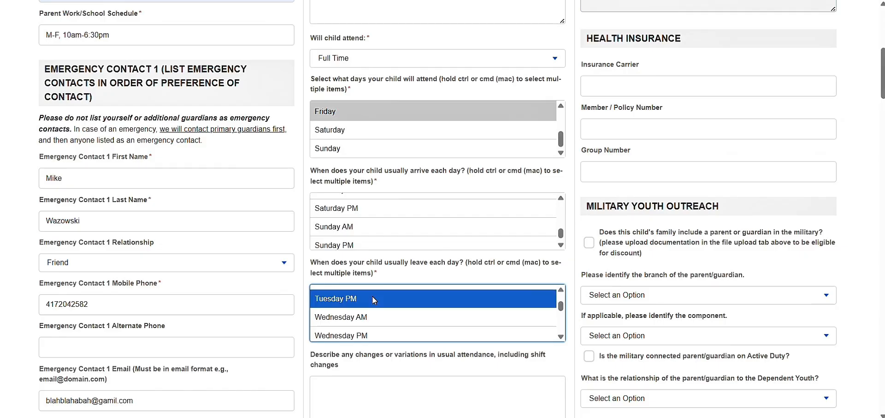
scroll(373, 300, "down", 2)
left_click(373, 302, "ctrl")
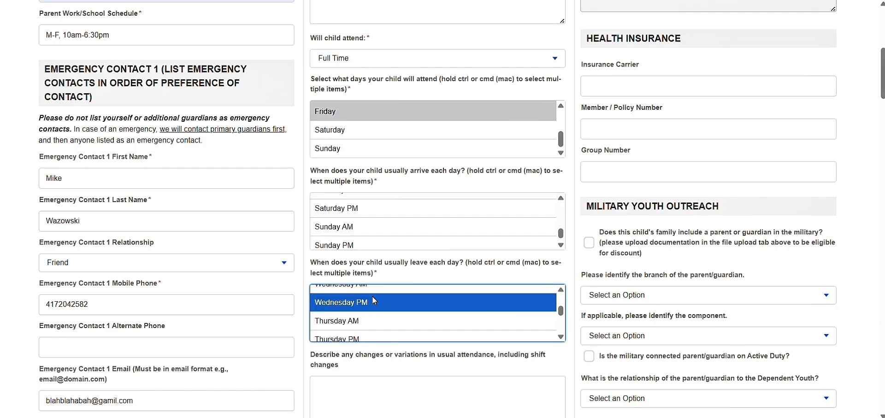
scroll(374, 300, "down", 2)
left_click(374, 300, "ctrl")
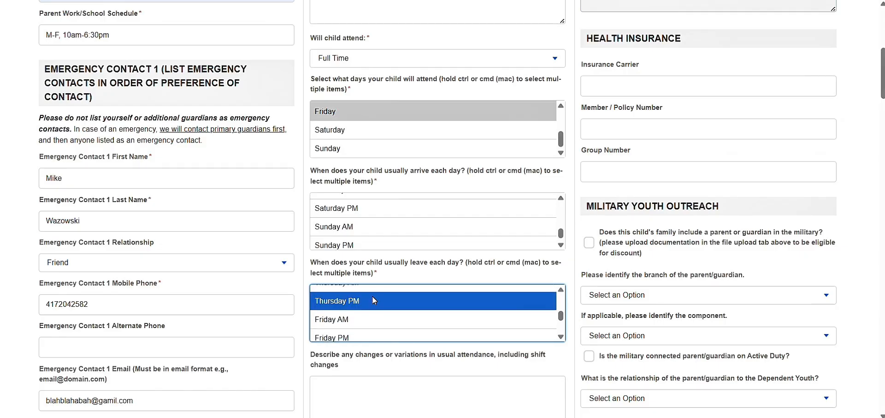
scroll(372, 299, "down", 2)
left_click(374, 299, "ctrl")
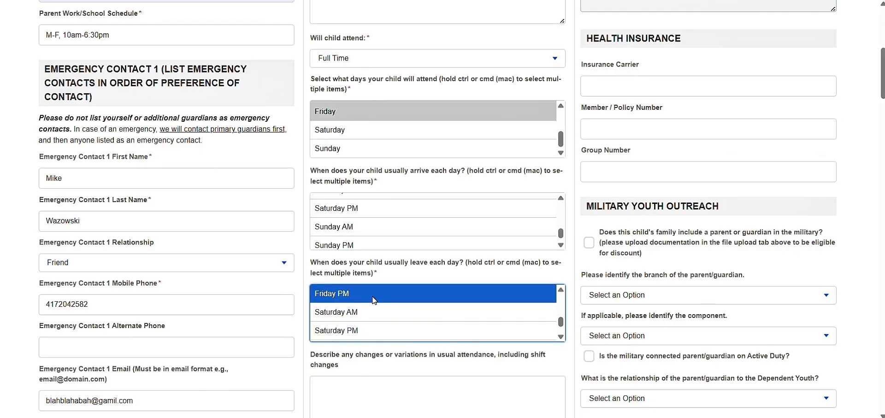
scroll(374, 300, "down", 2)
scroll(374, 297, "down", 3)
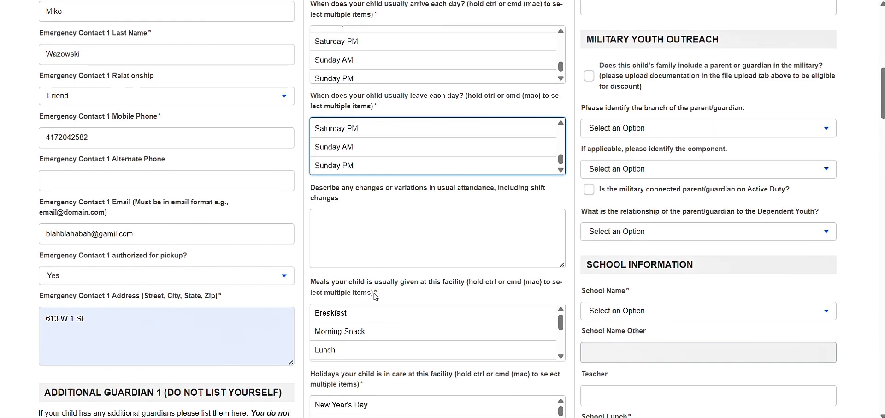
Fill the attendance changes box and choose Breakfast, Morning Snack and Supper as meals given.
left_click(388, 253)
type("a.eaf'ef")
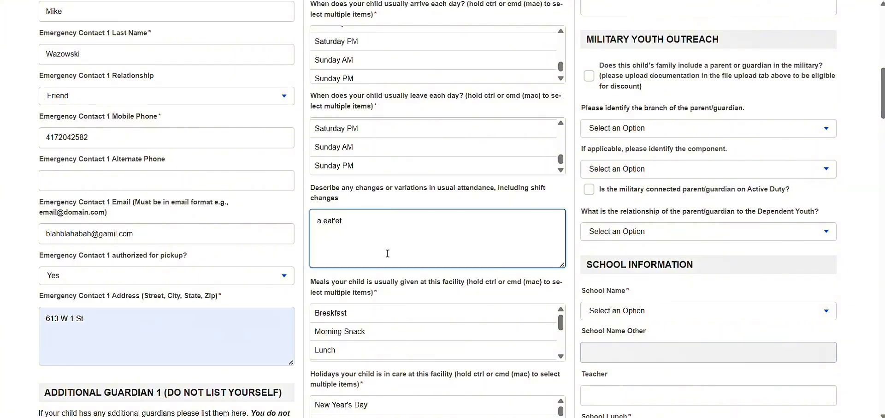
scroll(388, 253, "down", 2)
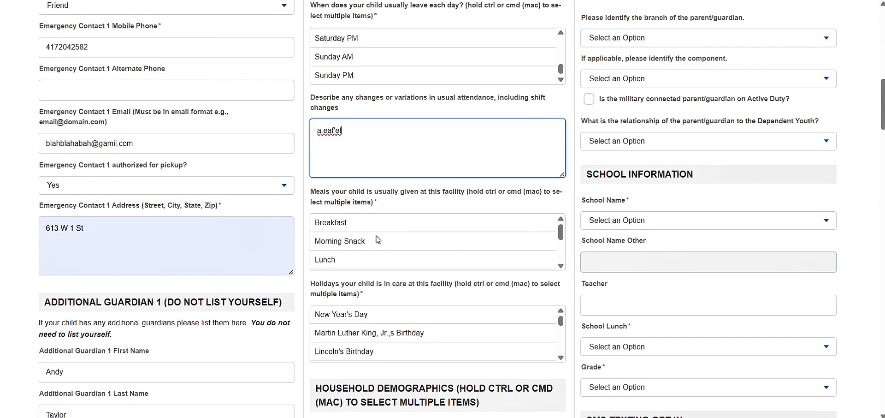
left_click(378, 227)
left_click(378, 240, "ctrl")
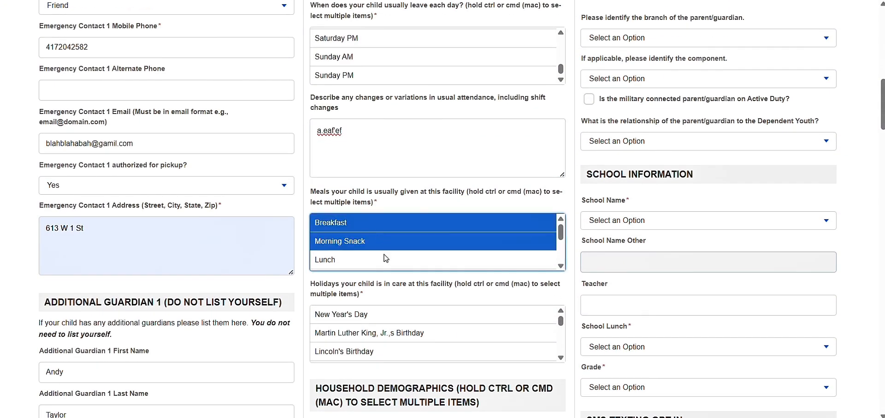
scroll(378, 239, "down", 2)
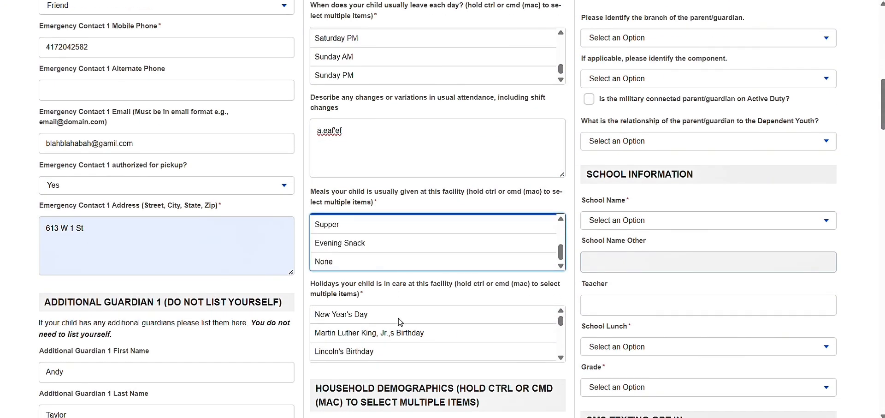
left_click(372, 229, "ctrl")
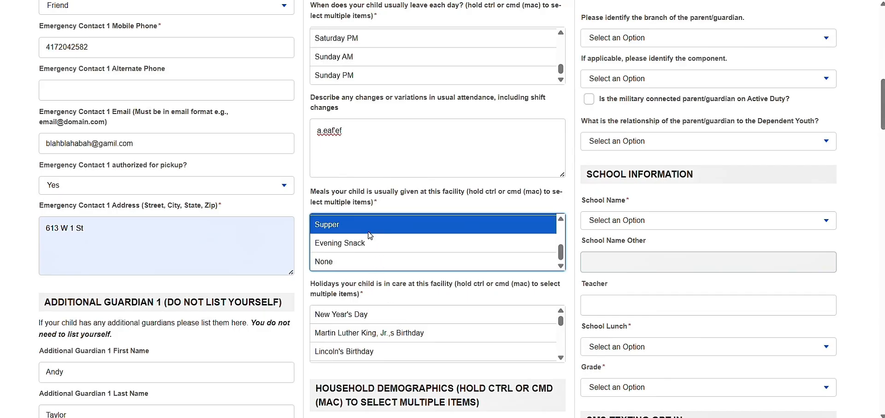
Choose New Year's Day as a care holiday and enter Doctor as the physician name.
scroll(372, 230, "down", 2)
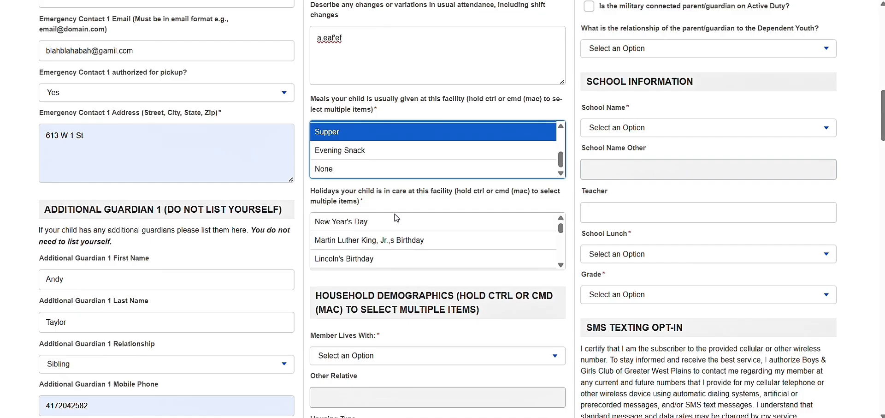
left_click(386, 226)
scroll(384, 239, "down", 3)
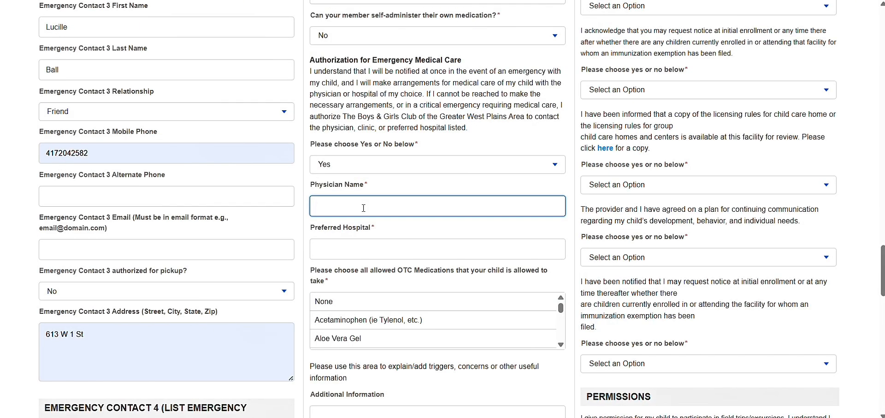
type("Doctor")
key("Tab")
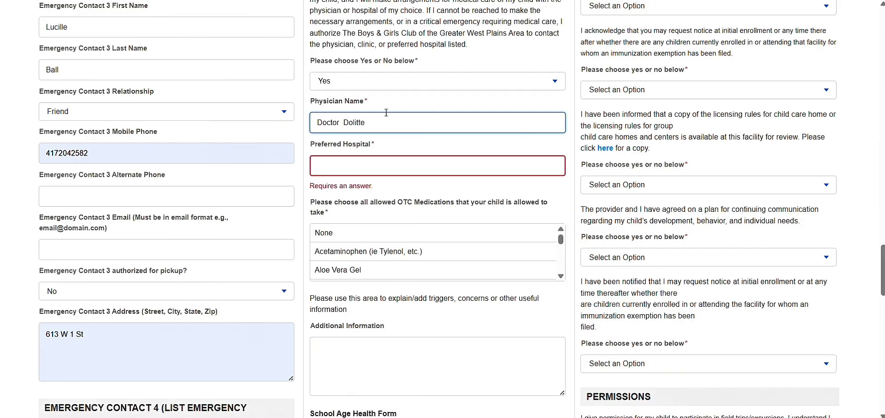
Enter OZH as preferred hospital, allow all listed OTC medications, and open the School Age Health Form.
left_click(389, 167)
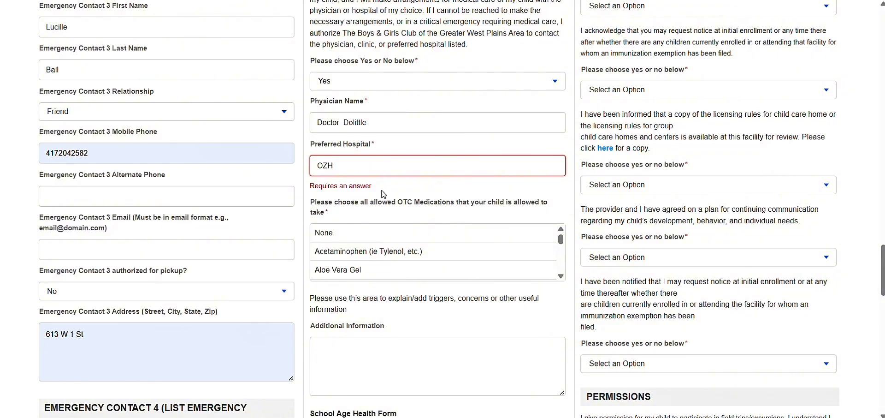
left_click(387, 233)
scroll(392, 230, "down", 3)
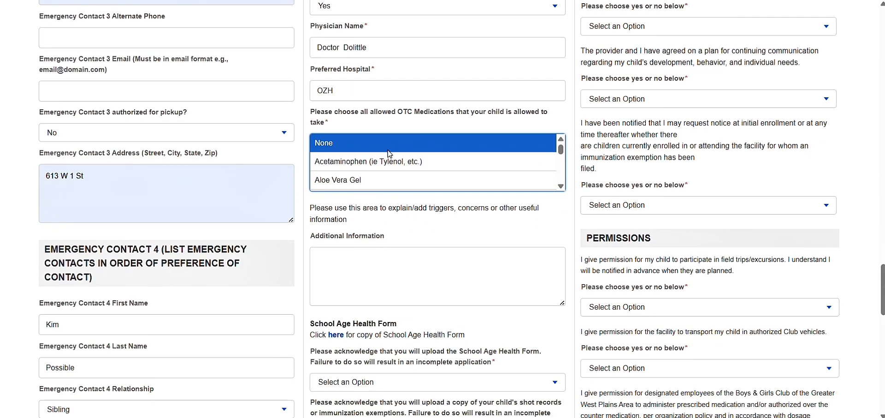
left_click_drag(386, 162, 387, 180)
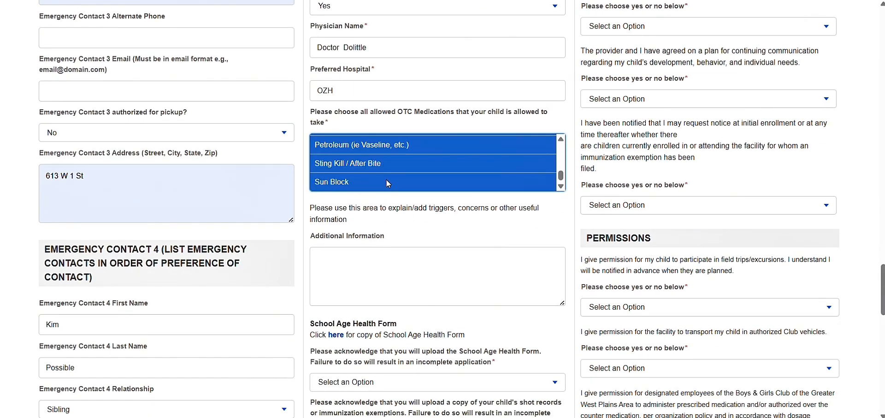
scroll(386, 183, "down", 5)
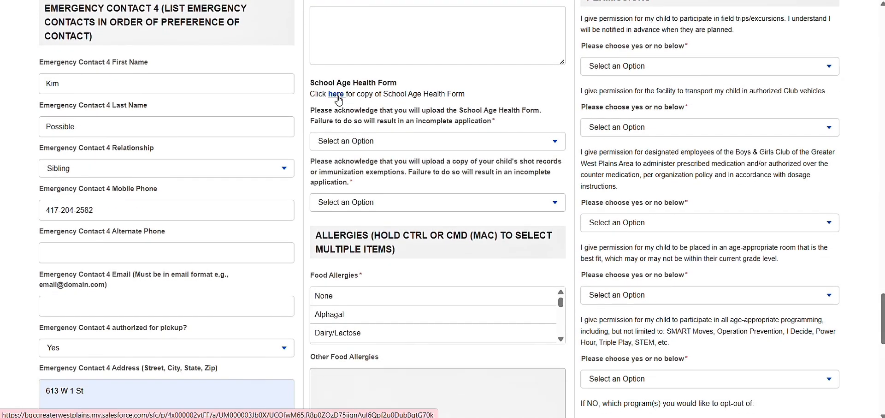
left_click(336, 94)
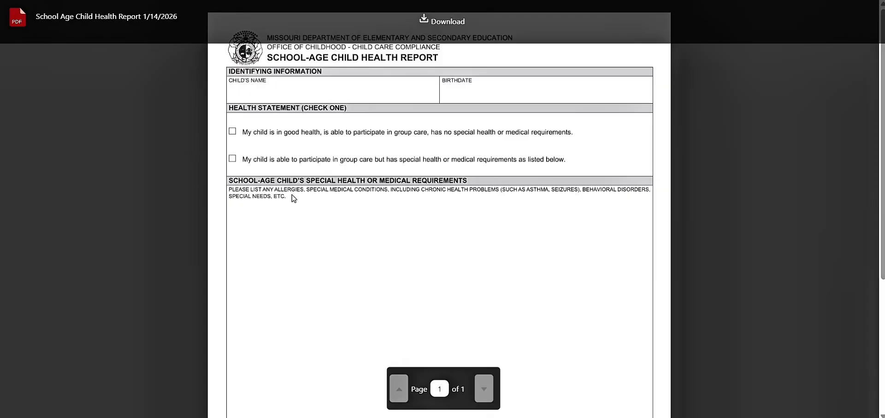
scroll(317, 367, "down", 1)
scroll(317, 367, "down", 5)
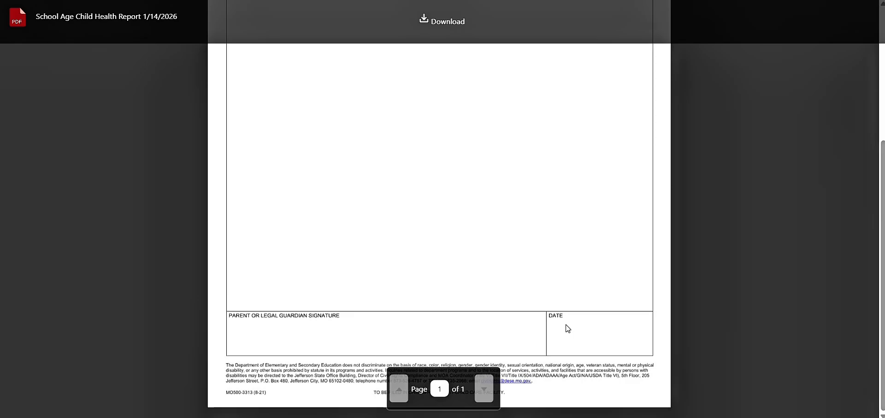
left_click(369, 0)
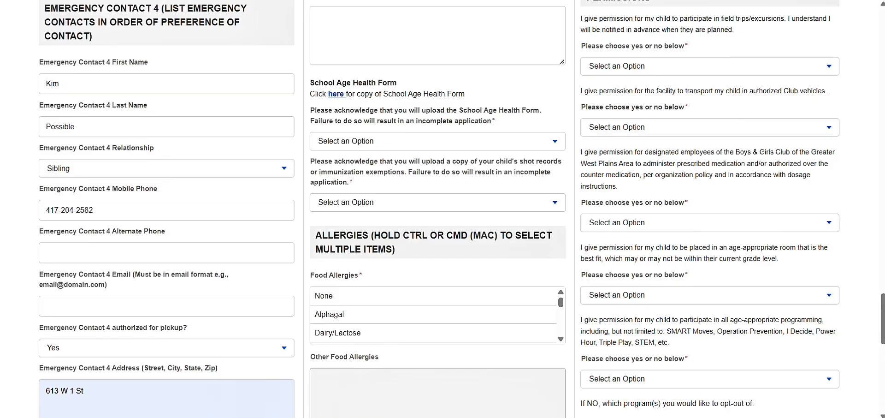
Set both the health-form and shot-record acknowledgements to I Acknowledge.
left_click(452, 144)
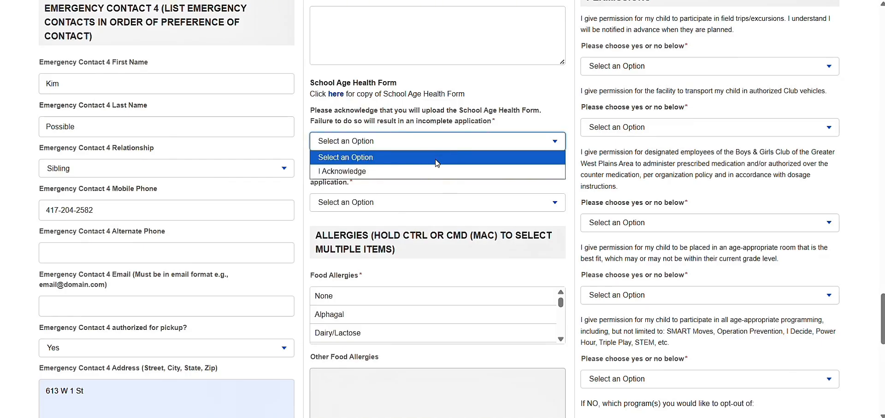
left_click(434, 171)
left_click(419, 207)
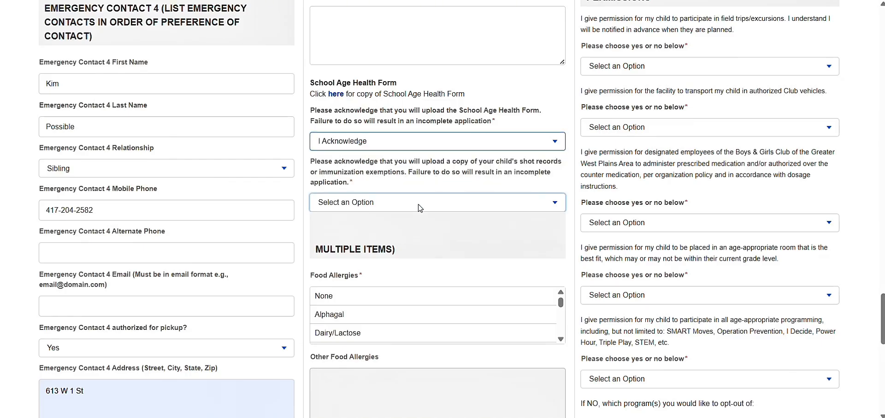
left_click(411, 214)
key("Down")
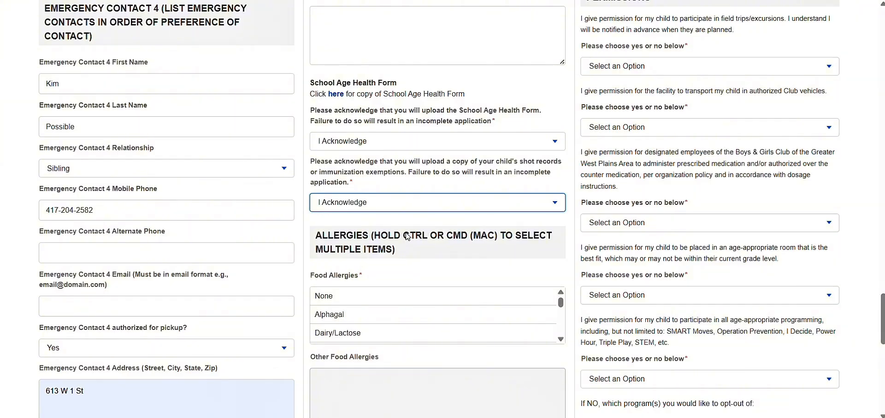
Set Food, Environmental and Medicine Allergies to None.
scroll(407, 236, "down", 5)
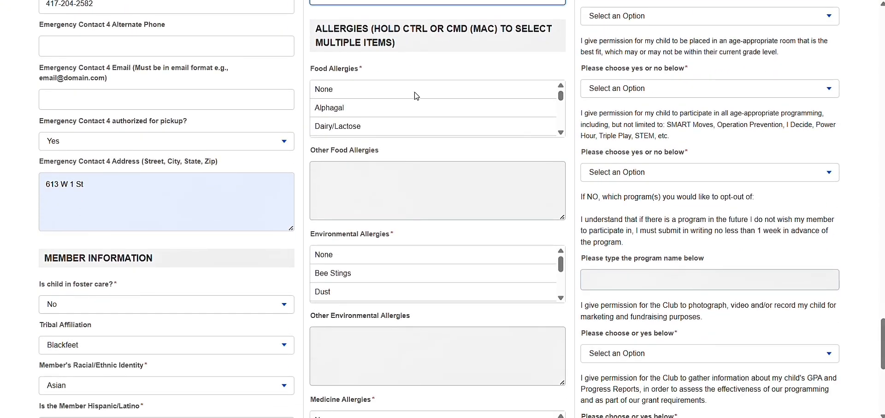
left_click(416, 90)
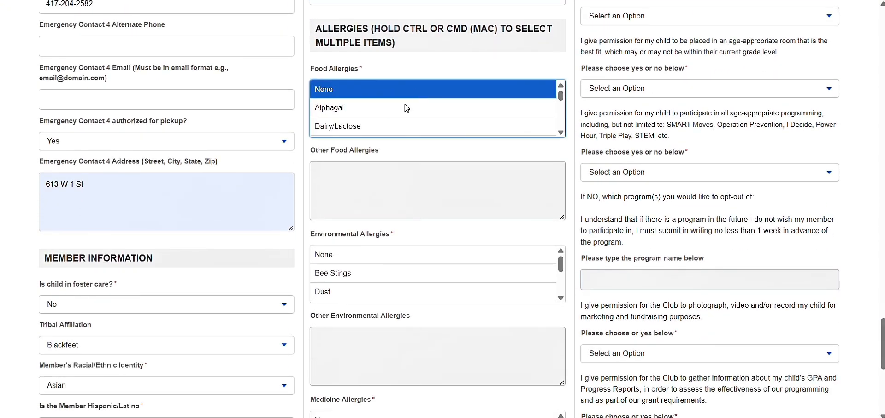
left_click(388, 254)
scroll(389, 255, "down", 3)
scroll(388, 256, "up", 3)
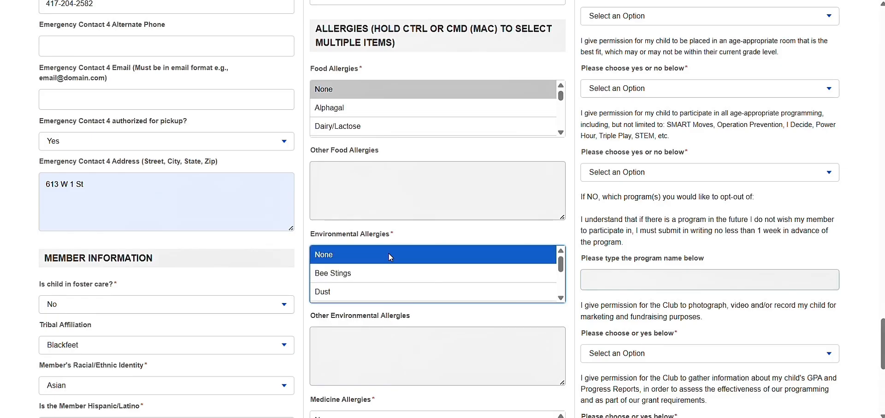
scroll(303, 326, "down", 5)
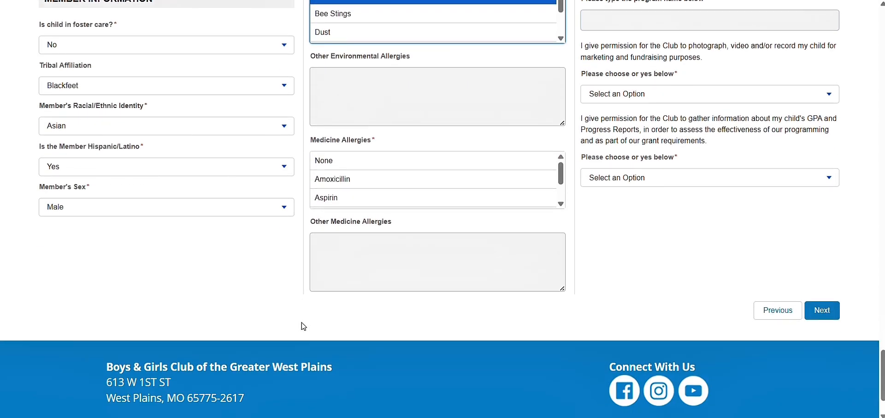
left_click(366, 158)
scroll(366, 160, "up", 1)
scroll(368, 162, "up", 15)
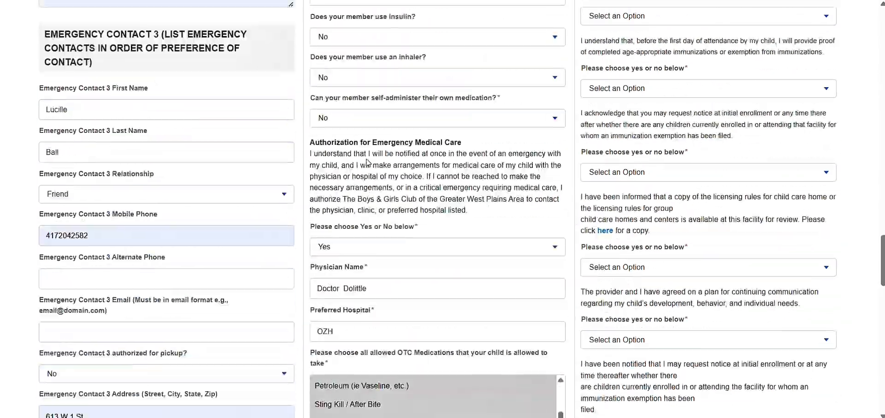
scroll(663, 145, "up", 20)
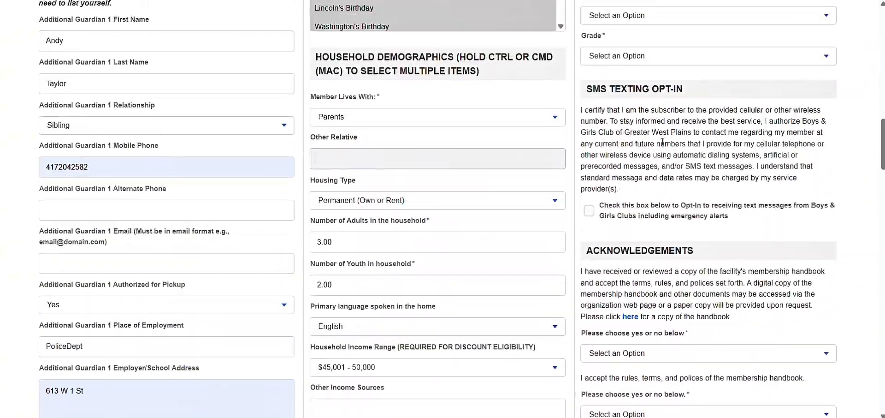
scroll(664, 146, "down", 3)
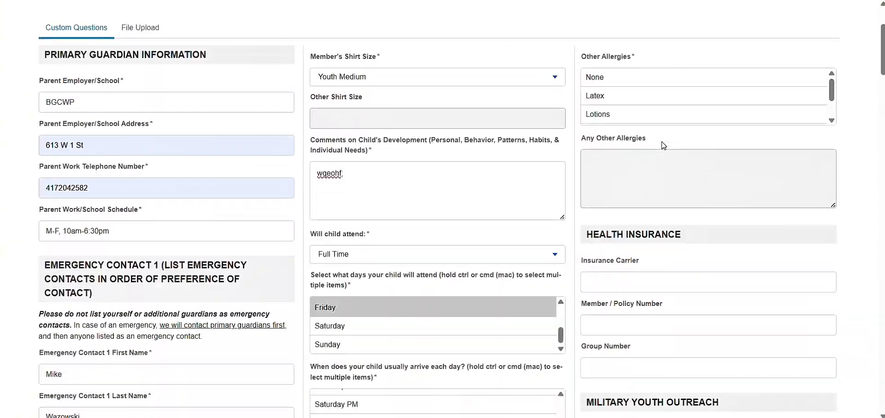
Set other allergies to None and mark a military family: Navy, National Guard, Foster Parent.
left_click(671, 76)
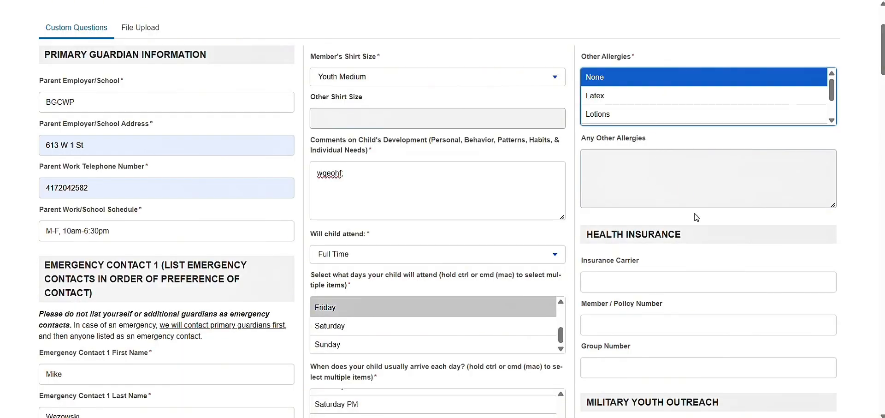
scroll(698, 218, "down", 5)
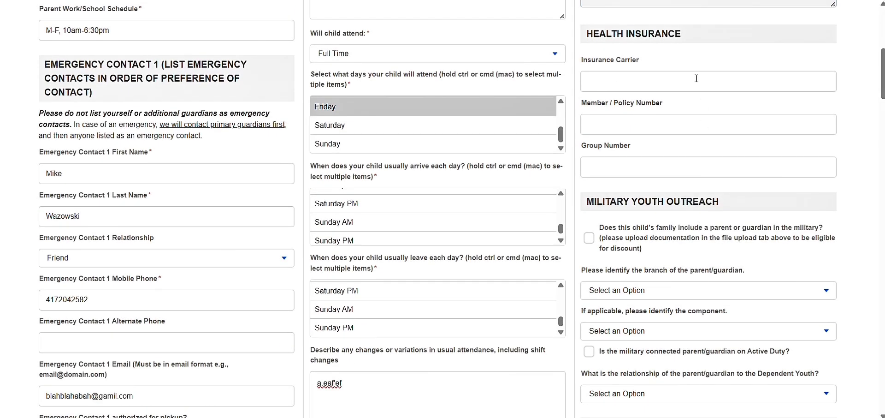
scroll(662, 150, "down", 5)
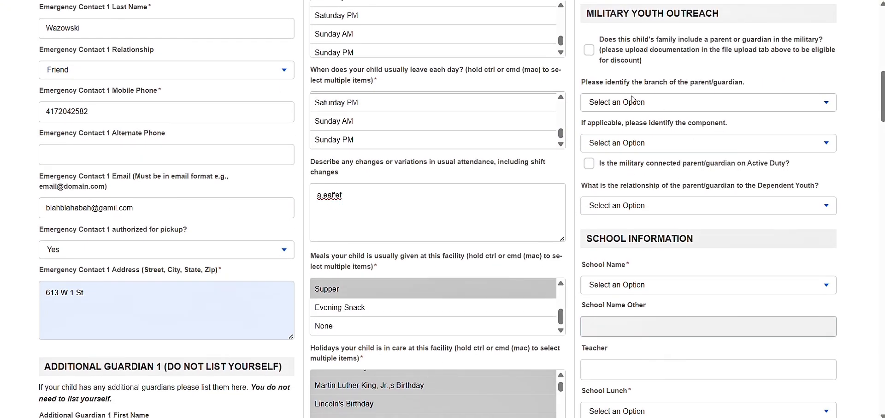
left_click(589, 50)
left_click(604, 104)
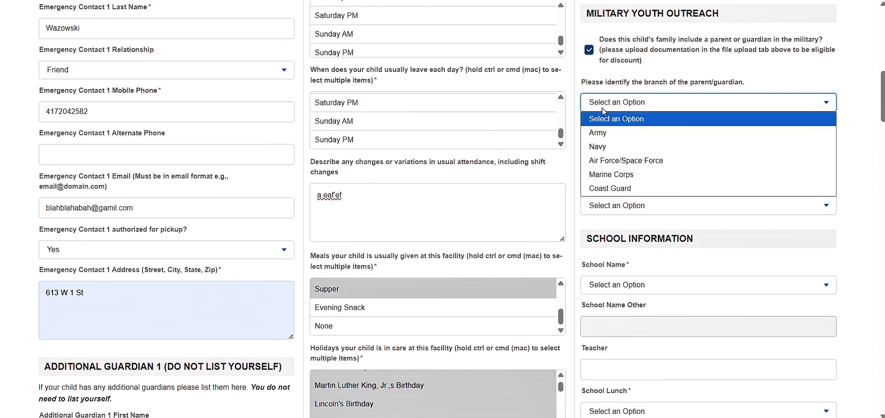
left_click(609, 146)
left_click(612, 144)
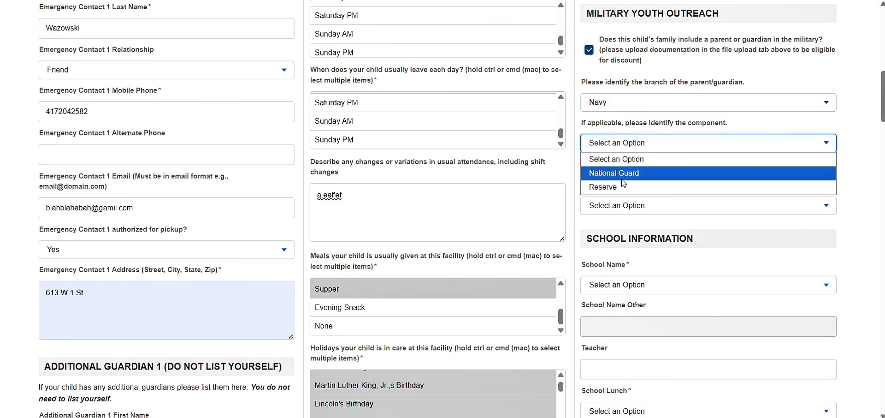
left_click(621, 179)
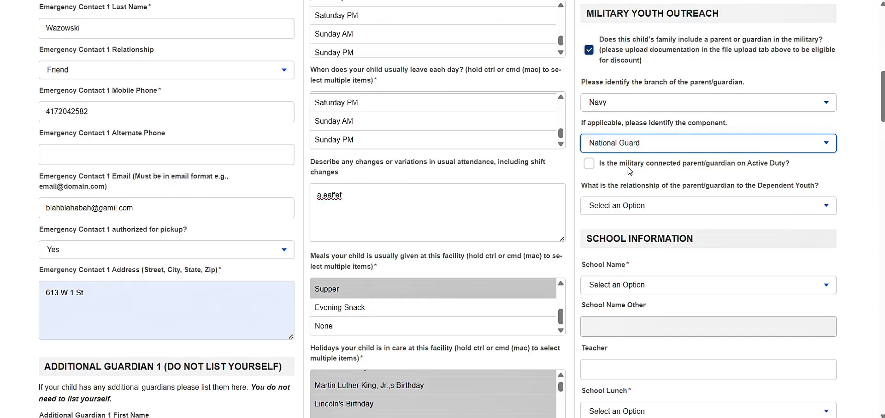
left_click(621, 204)
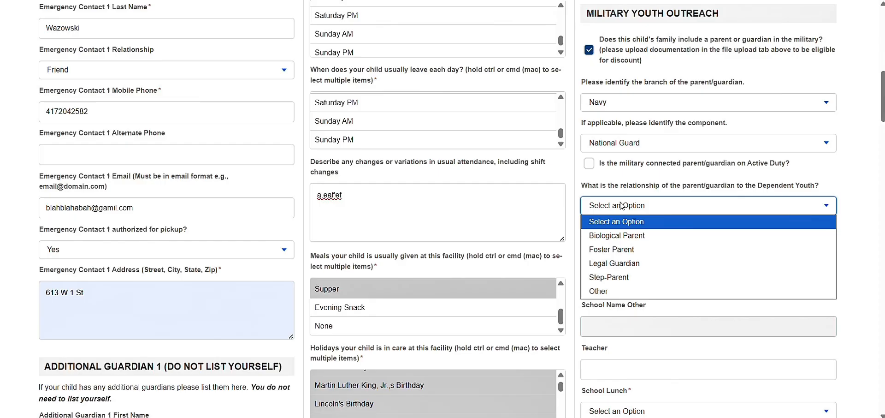
left_click(634, 249)
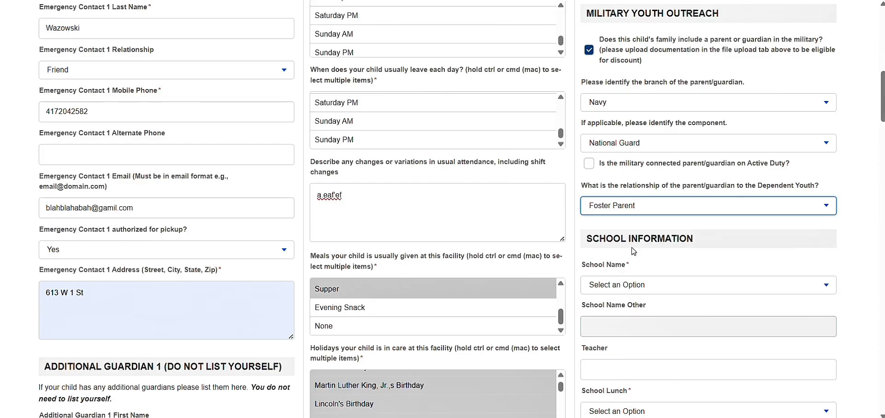
Fill school info: Fairview, teacher IDK, lunch Entire School is Free, Grade 3.
scroll(634, 251, "down", 3)
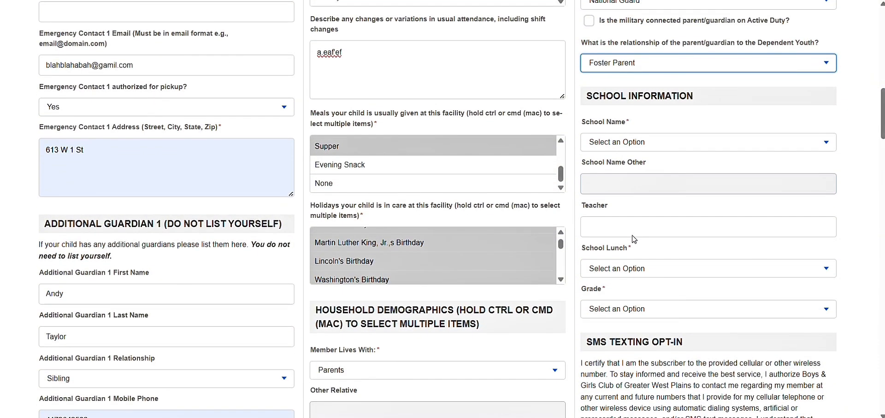
left_click(636, 144)
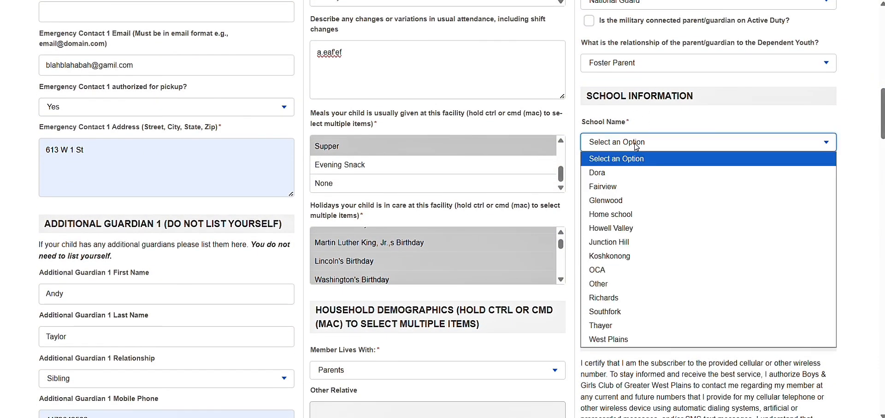
left_click(638, 187)
scroll(638, 187, "down", 2)
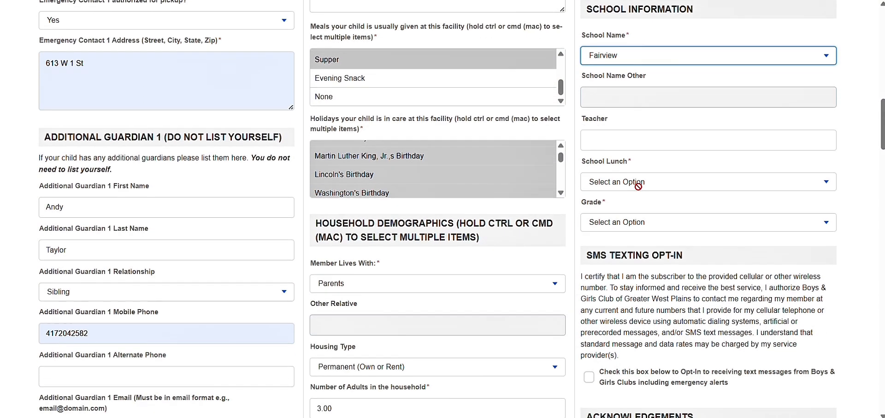
left_click(641, 129)
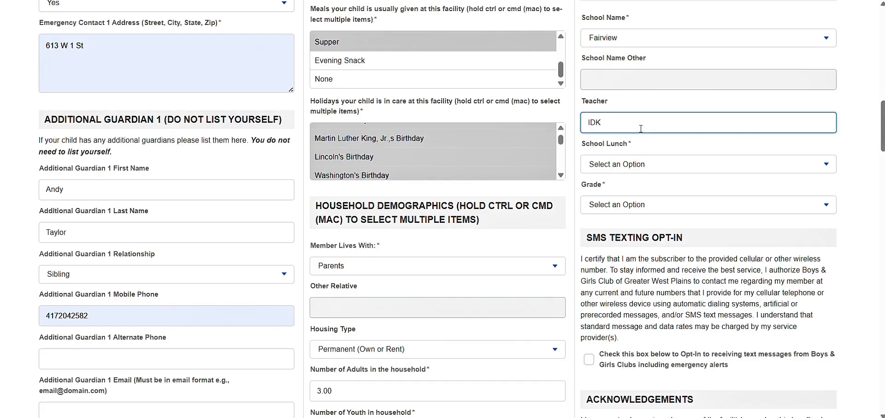
left_click(647, 165)
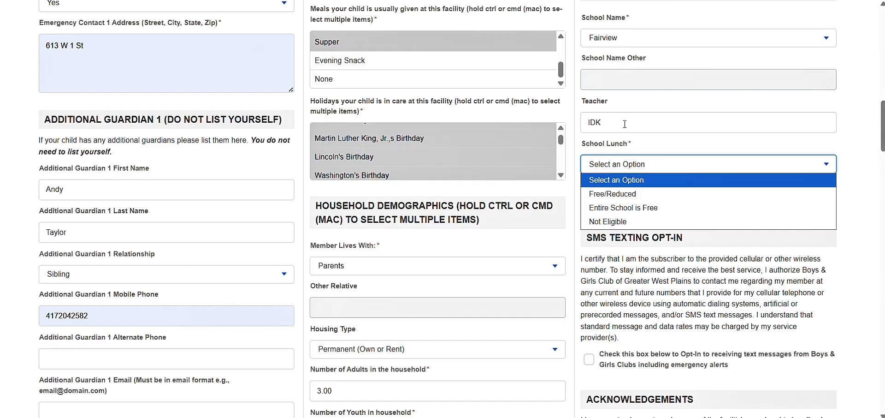
left_click(643, 206)
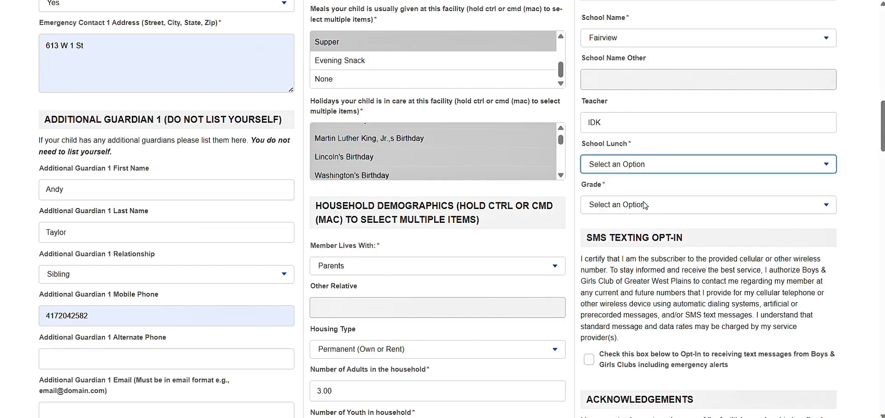
scroll(644, 205, "down", 1)
left_click(652, 178)
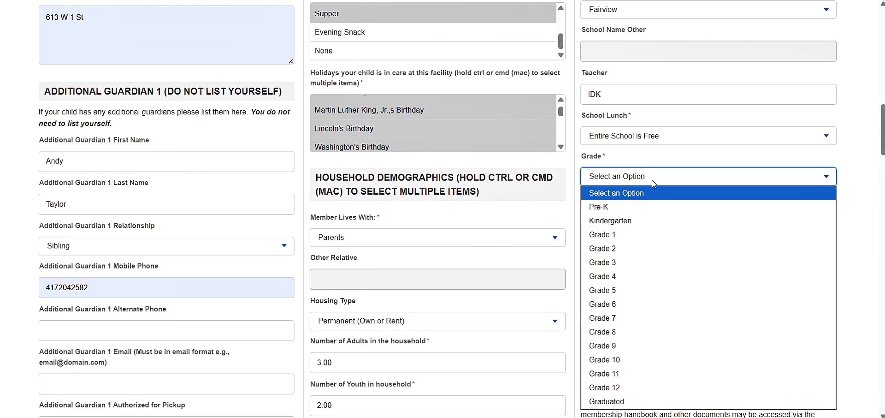
left_click(644, 263)
Opt in to SMS text messages and open the membership handbook.
scroll(646, 263, "down", 1)
scroll(647, 264, "down", 4)
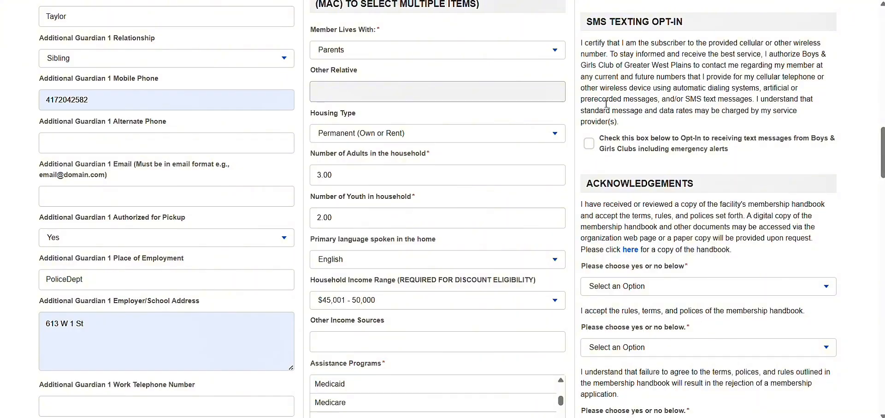
left_click(590, 146)
scroll(590, 148, "down", 2)
scroll(589, 148, "down", 3)
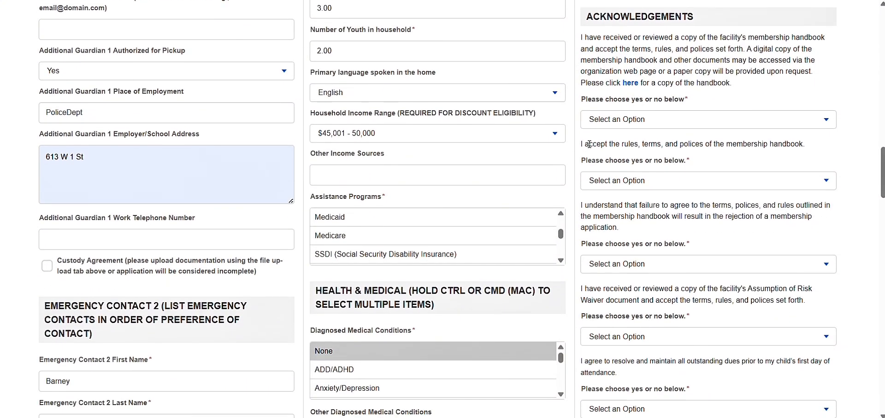
left_click(630, 76)
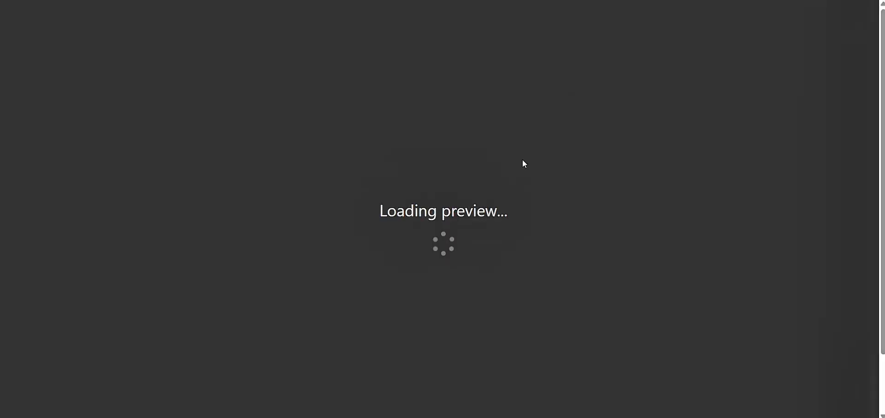
Close the handbook and answer Yes to the first four acknowledgements, including the risk waiver.
scroll(524, 163, "down", 15)
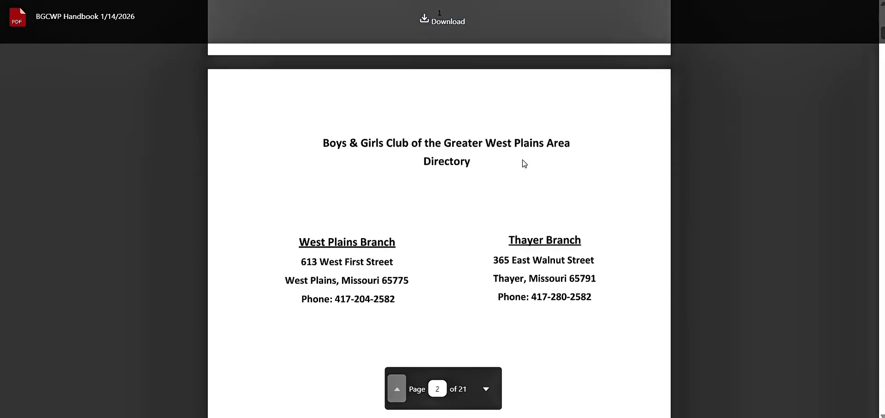
scroll(524, 163, "up", 15)
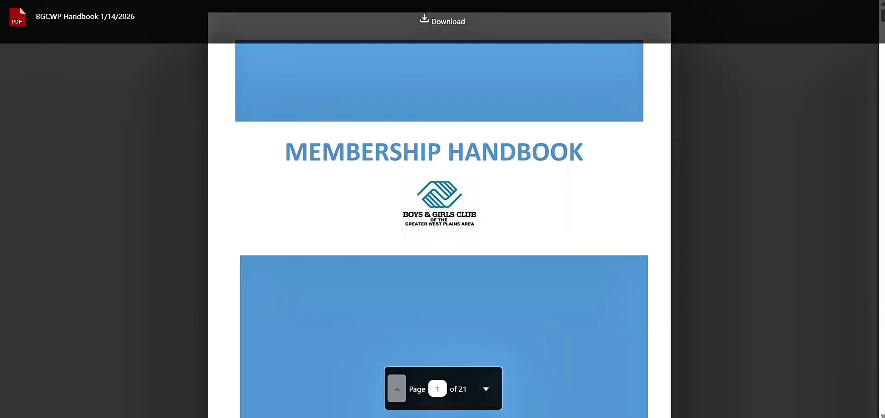
key("ctrl+w")
left_click(689, 112)
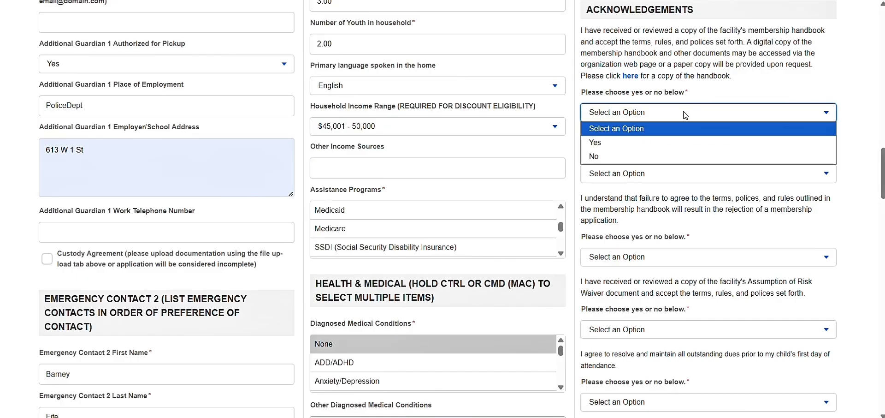
left_click(666, 143)
left_click(656, 175)
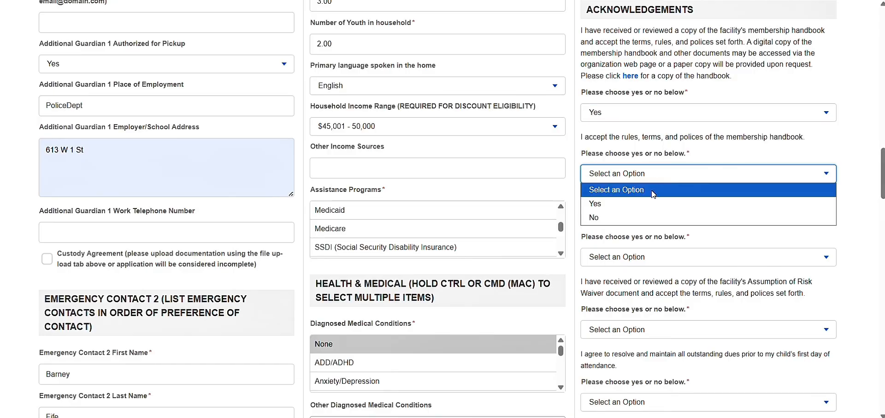
left_click(654, 201)
left_click(656, 258)
left_click(652, 283)
left_click(657, 329)
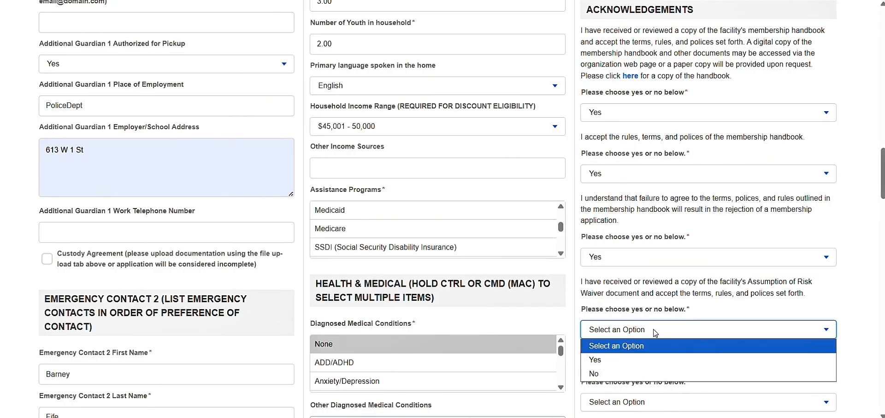
left_click(655, 355)
Answer Yes to the next two acknowledgements, correcting one mistakenly set to No.
scroll(642, 107, "down", 7)
left_click(644, 73)
left_click(645, 101)
left_click(644, 143)
left_click(636, 188)
left_click(640, 148)
left_click(602, 174)
Grant photo/video and GPA permissions, then continue with Next.
scroll(595, 165, "down", 8)
left_click(594, 159)
left_click(597, 186)
left_click(624, 244)
left_click(618, 269)
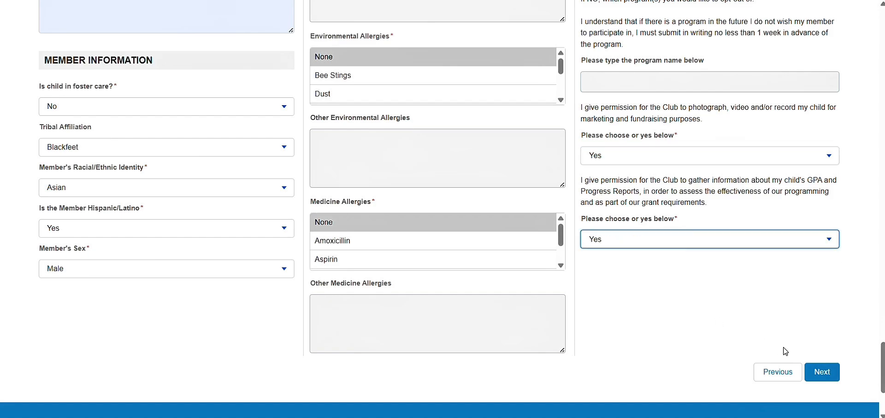
left_click(821, 376)
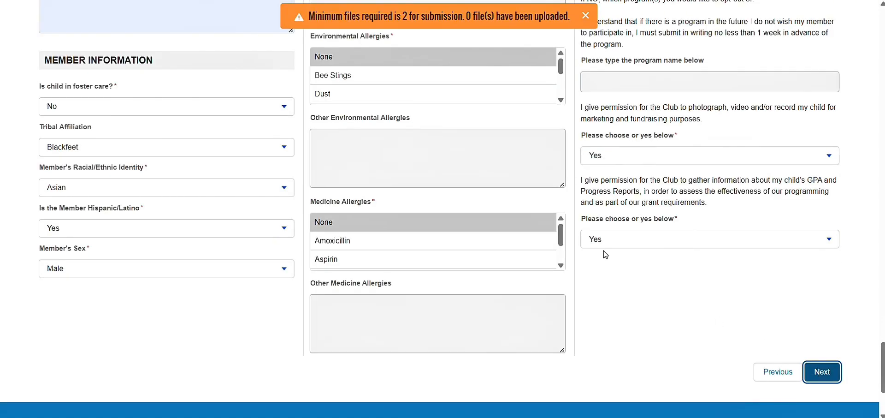
scroll(394, 18, "down", 3)
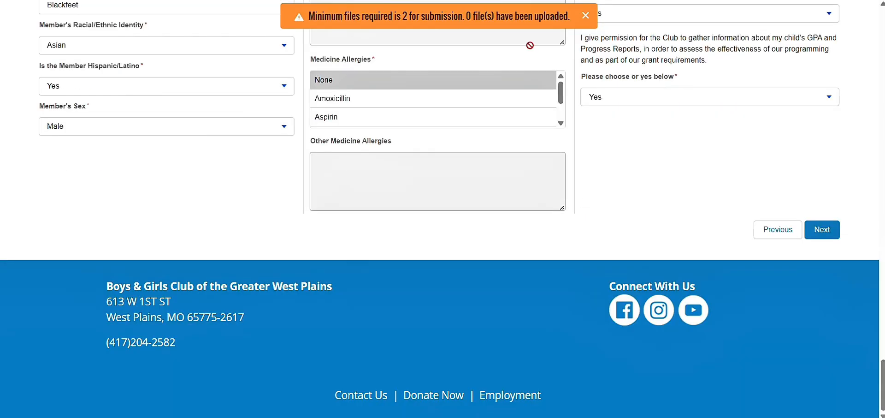
scroll(859, 129, "up", 20)
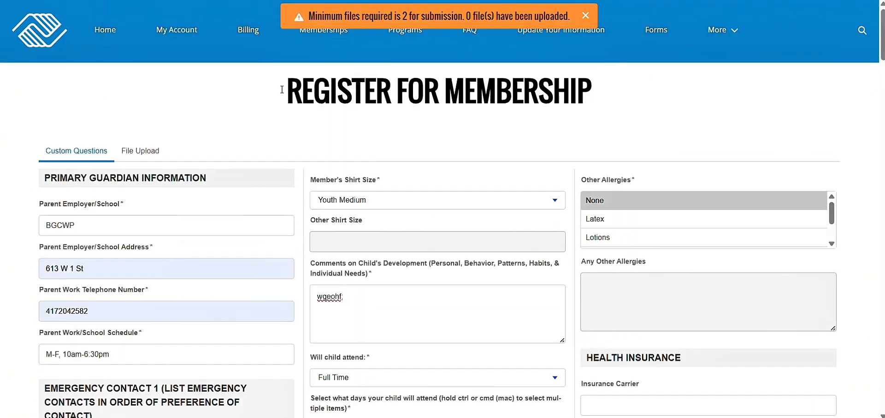
Upload the School Age Child Health Report PDF from Downloads on the File Upload tab.
left_click(139, 150)
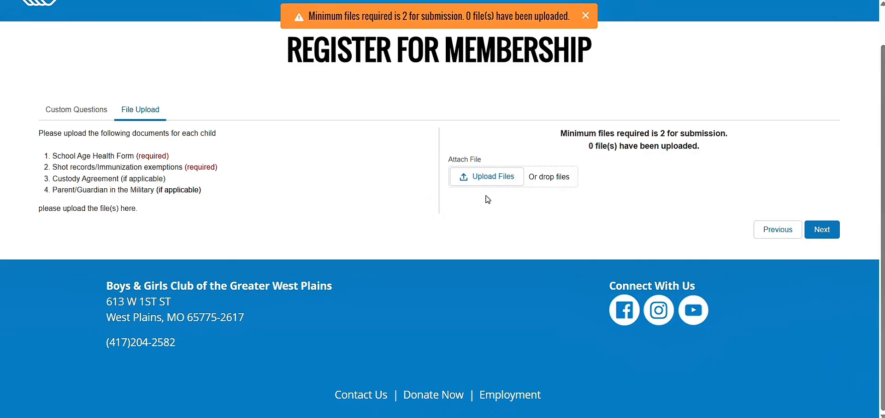
left_click(486, 177)
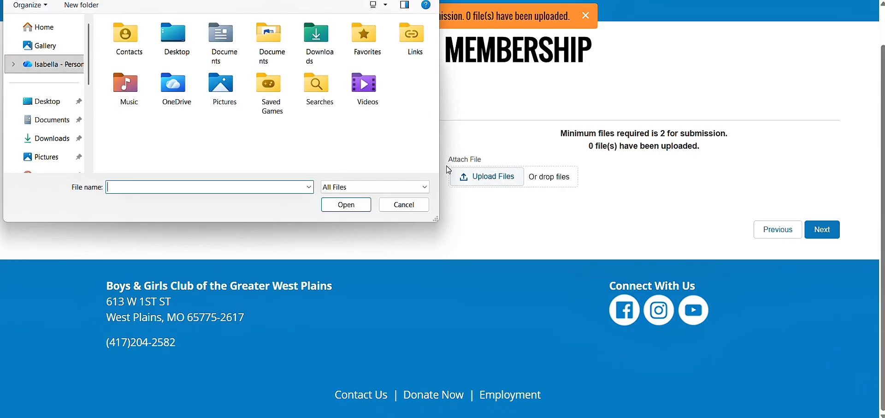
left_click(55, 139)
double_click(175, 46)
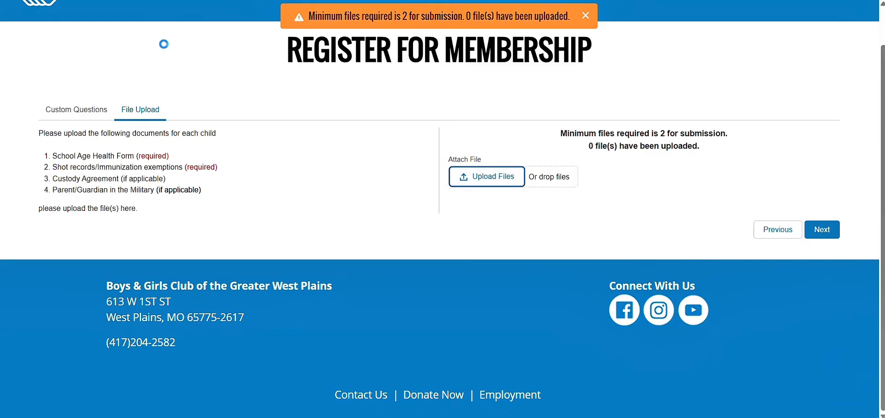
left_click(597, 237)
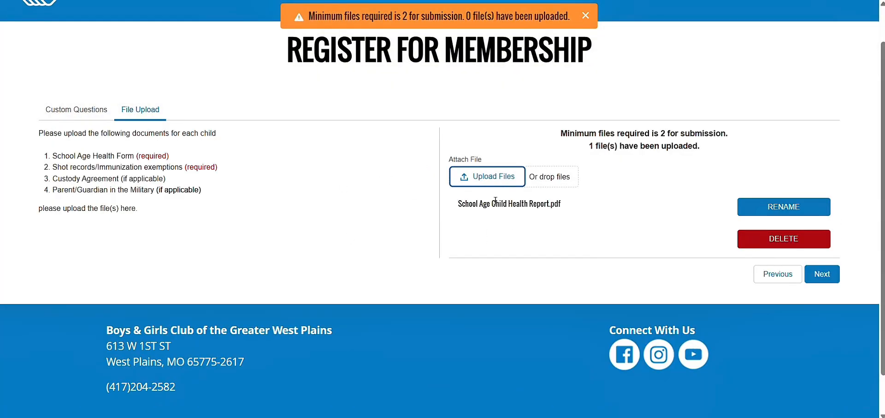
Upload a second PDF, proceed past File Upload, and dismiss the minimum-files warning.
left_click(492, 178)
double_click(207, 93)
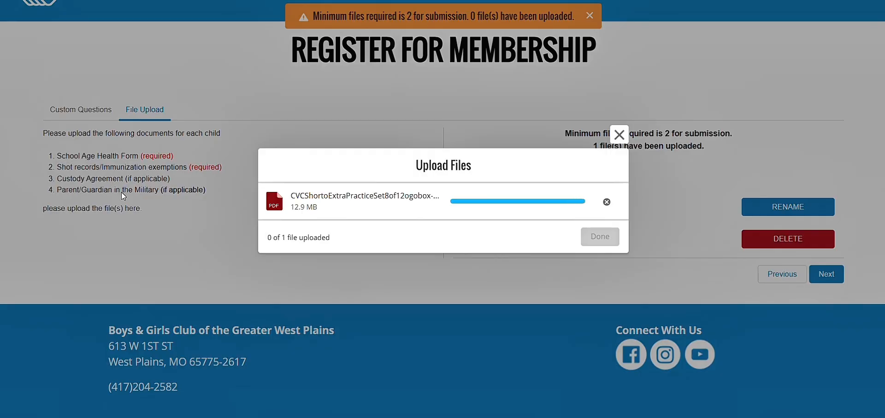
left_click(589, 240)
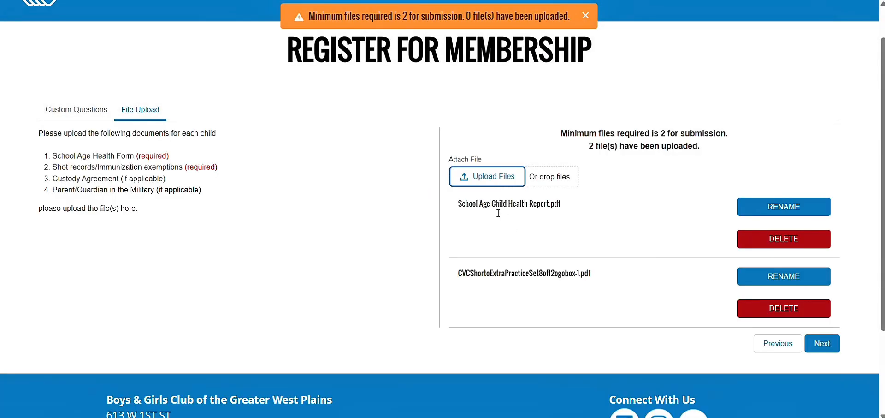
left_click(821, 342)
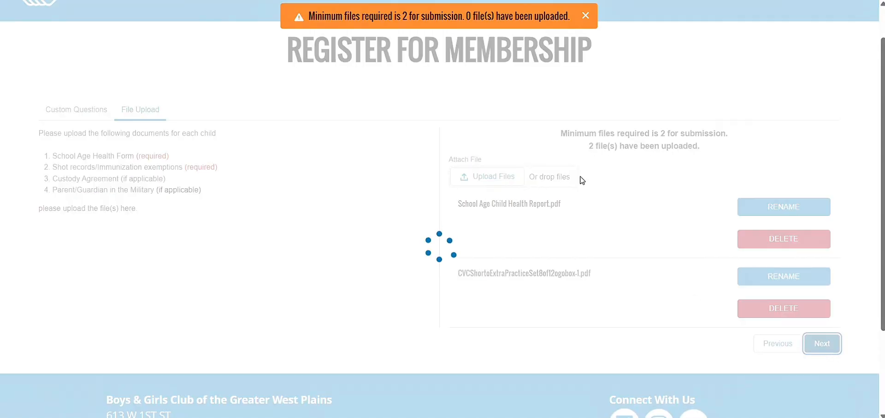
left_click(587, 17)
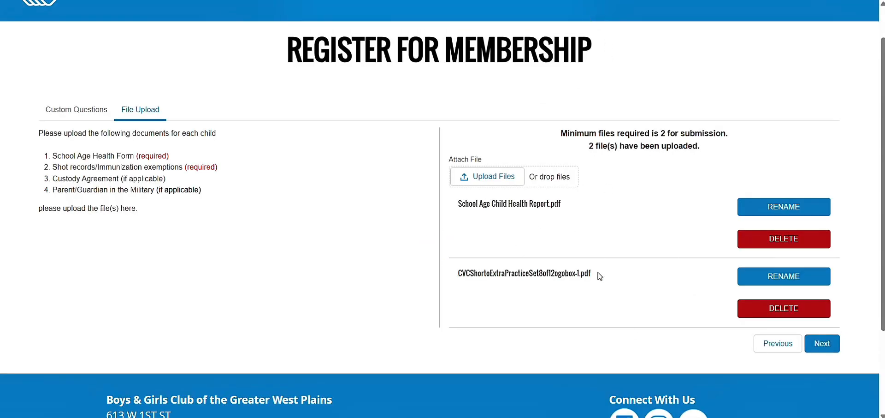
scroll(599, 275, "down", 1)
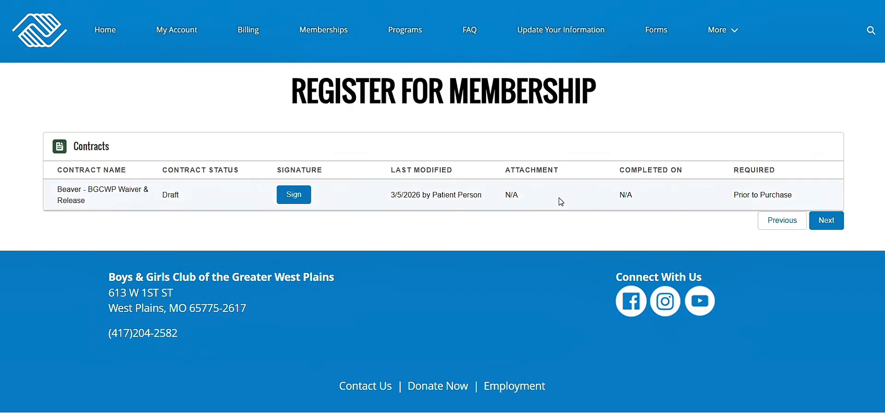
Draw a signature on the waiver, confirm it, and submit the membership application.
left_click(307, 197)
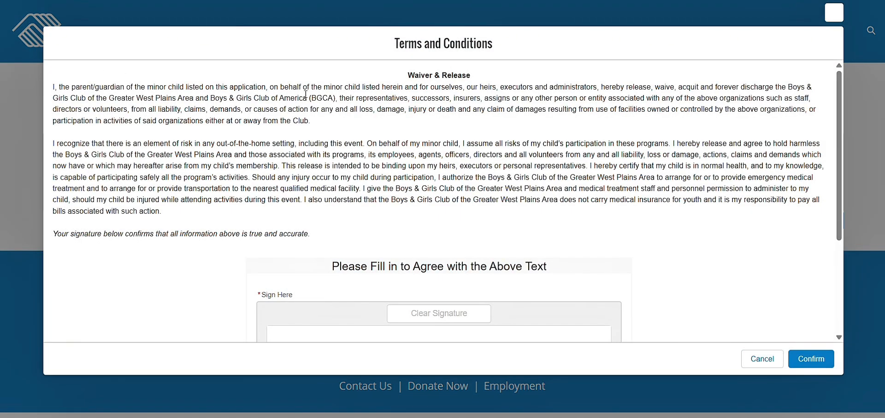
scroll(377, 212, "down", 3)
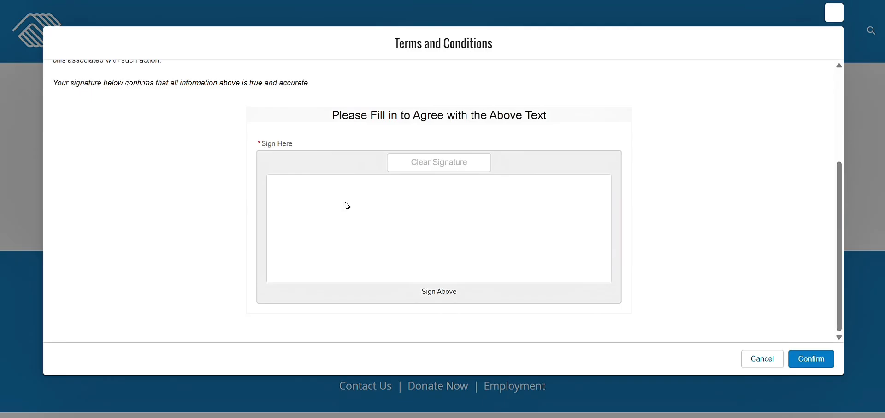
left_click_drag(335, 253, 422, 191)
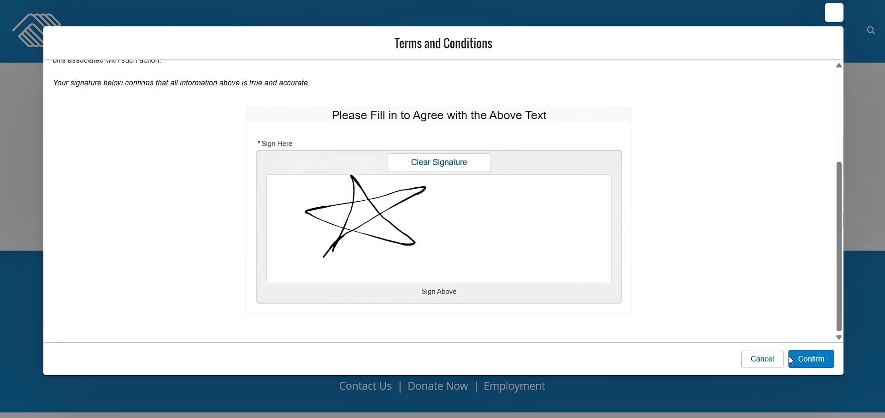
left_click(796, 362)
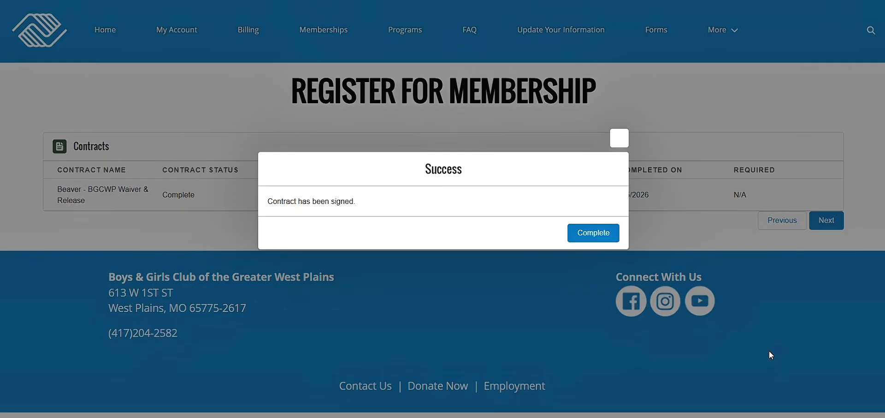
left_click(602, 234)
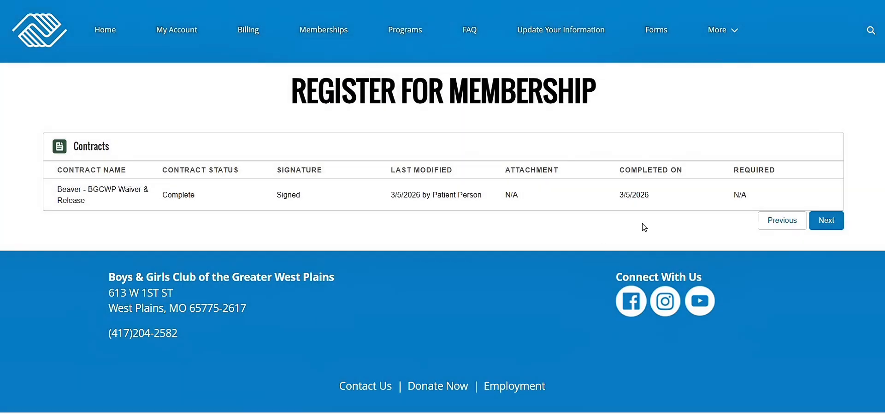
left_click(828, 220)
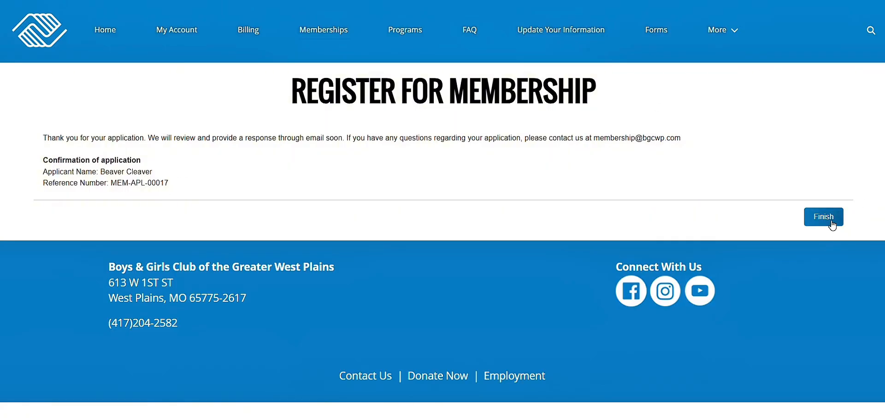
Finish the confirmation and open Household Account Details showing the application as Submitted.
left_click(830, 221)
scroll(653, 248, "down", 5)
scroll(653, 248, "up", 5)
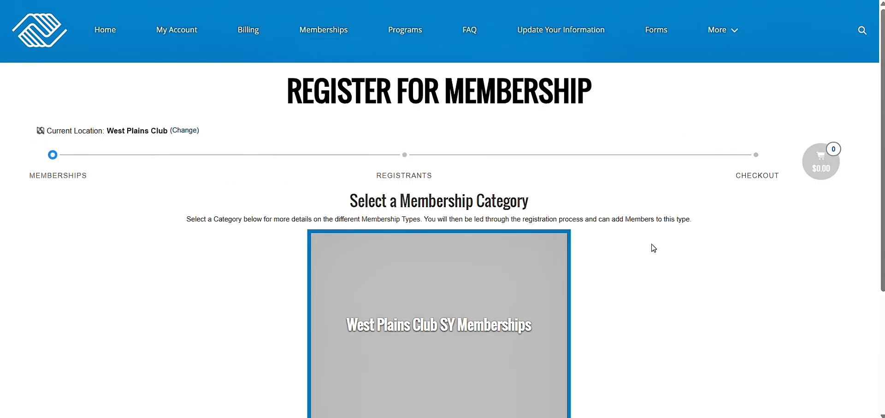
left_click(110, 36)
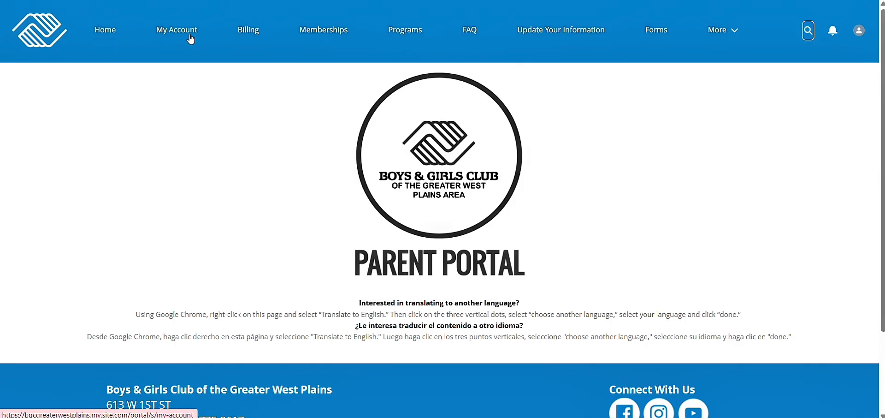
scroll(333, 216, "down", 5)
scroll(126, 191, "up", 5)
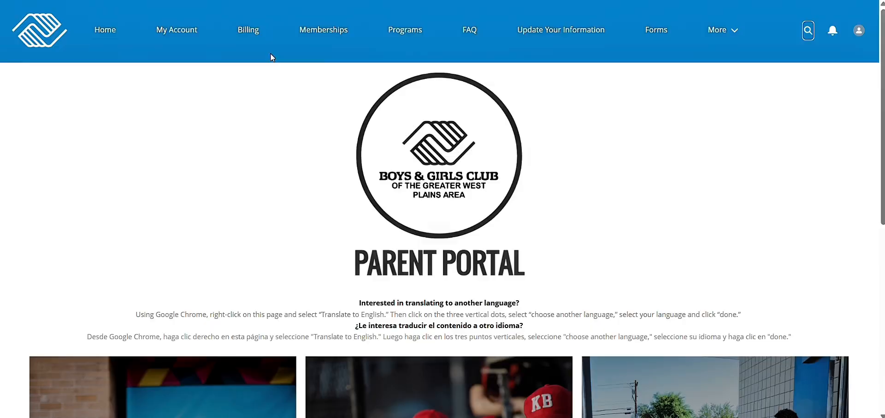
left_click(191, 33)
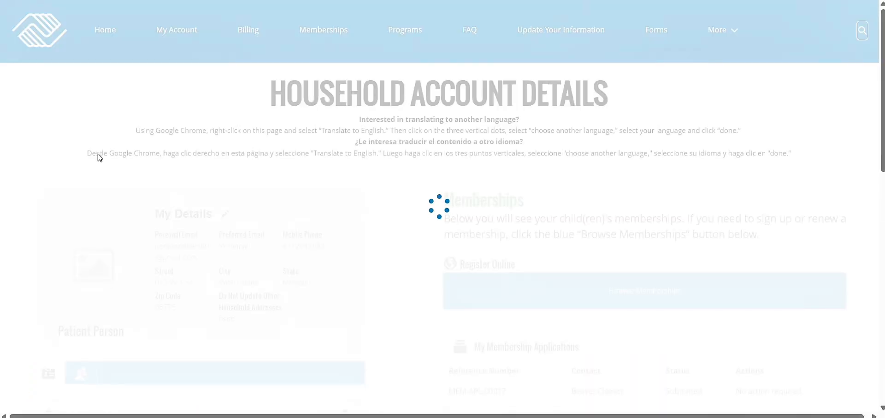
scroll(98, 157, "down", 2)
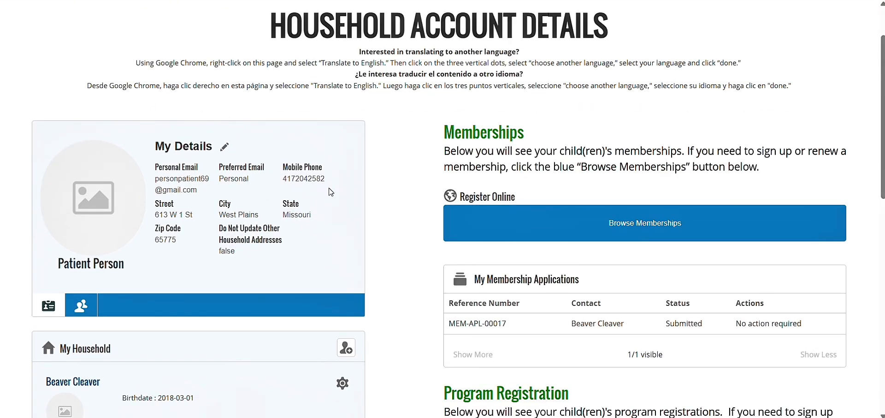
scroll(330, 190, "down", 8)
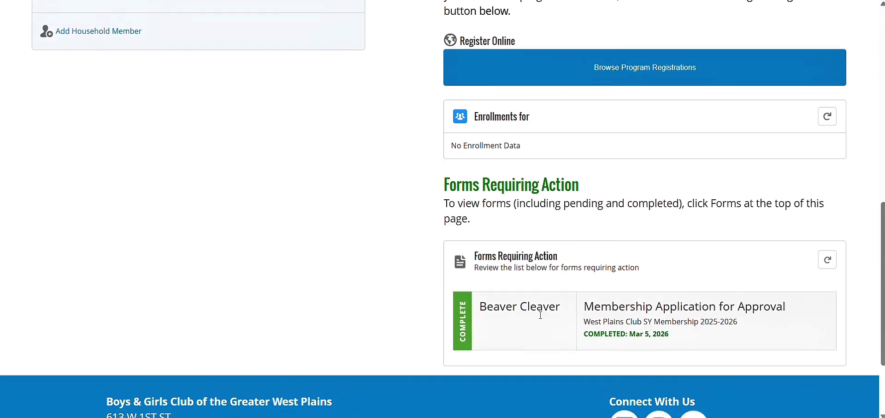
scroll(409, 108, "up", 10)
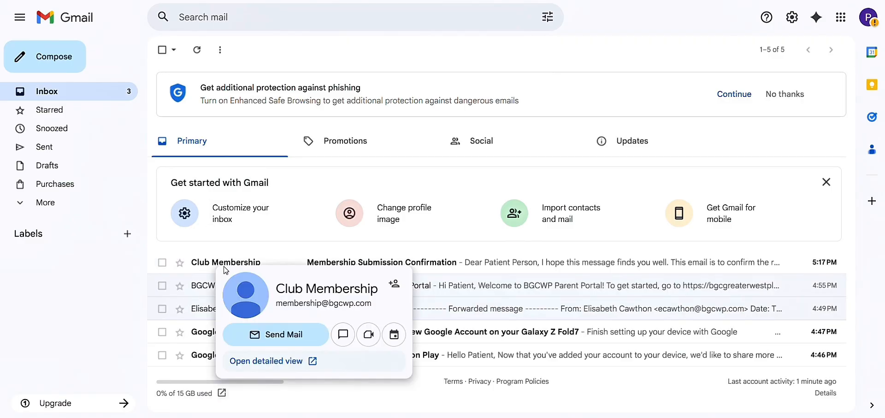
Read the membership confirmation email's thank-you paragraph in Gmail, then go back.
left_click(223, 261)
left_click_drag(365, 206, 567, 236)
left_click(567, 236)
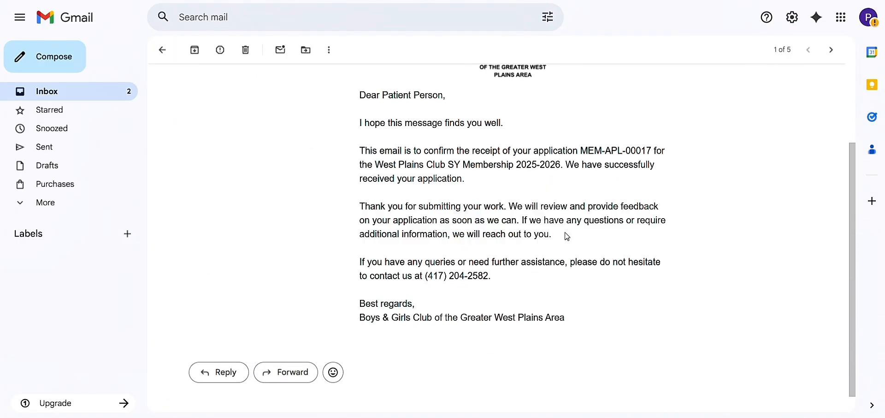
left_click(162, 50)
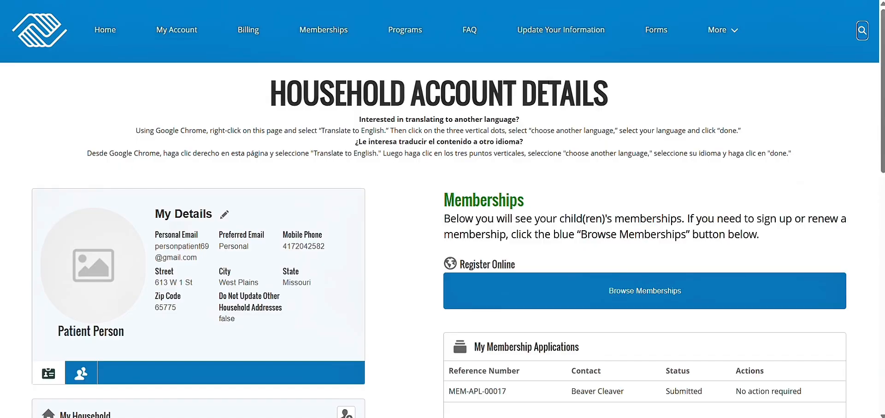
Browse the Billing, Memberships, FAQ and Update Your Information pages.
left_click(258, 28)
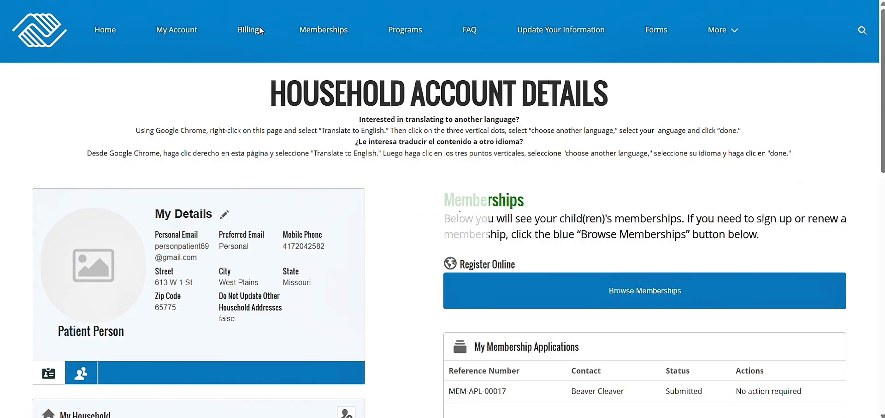
scroll(383, 188, "down", 5)
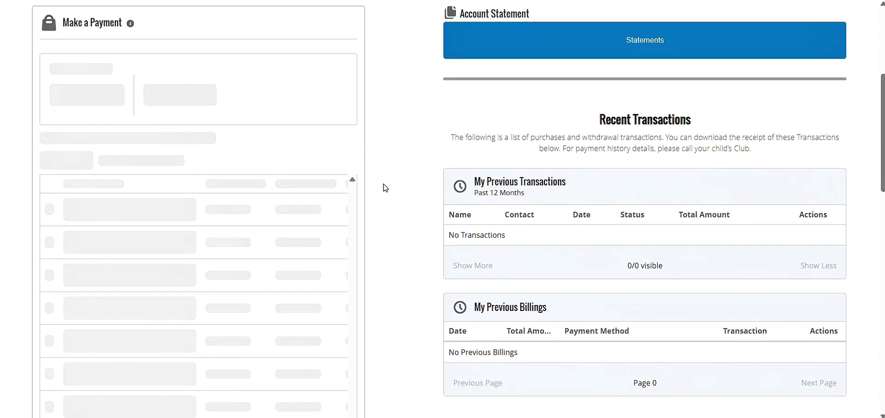
scroll(386, 188, "up", 2)
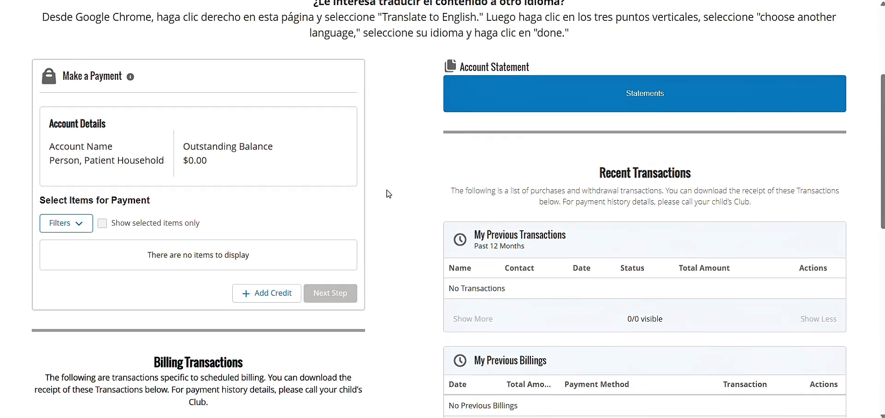
scroll(387, 190, "down", 5)
scroll(386, 192, "down", 3)
scroll(386, 191, "up", 10)
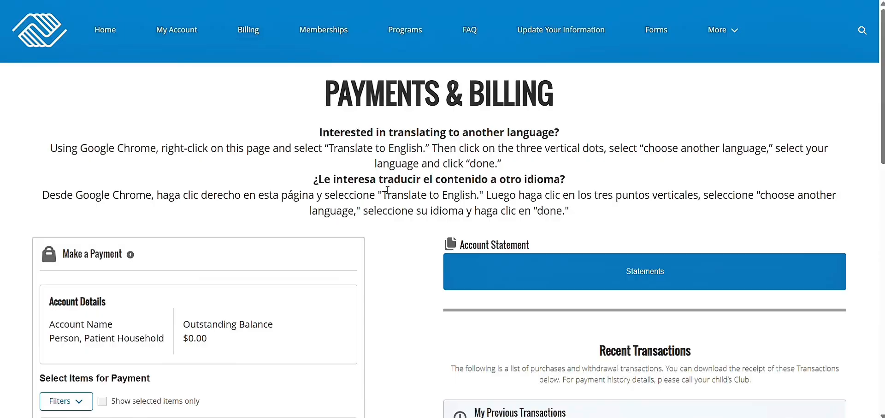
left_click(329, 38)
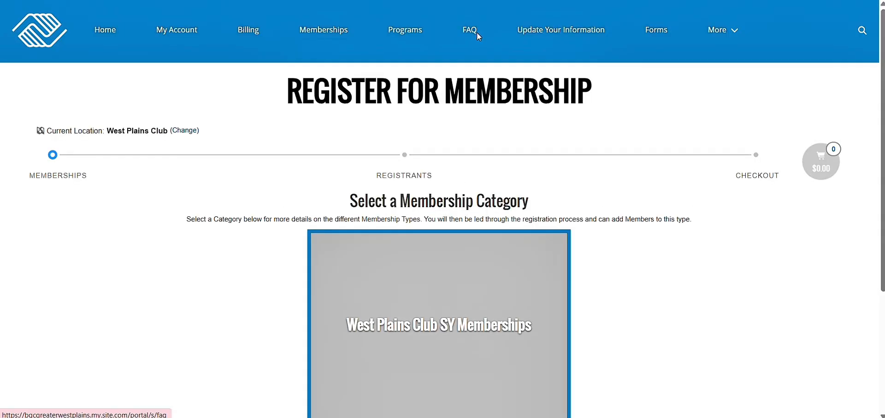
left_click(470, 33)
scroll(237, 134, "down", 2)
scroll(271, 235, "down", 5)
scroll(629, 102, "up", 8)
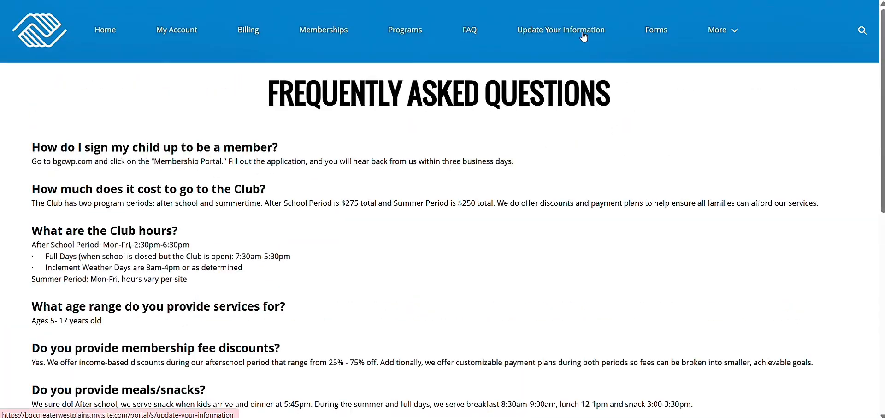
left_click(584, 37)
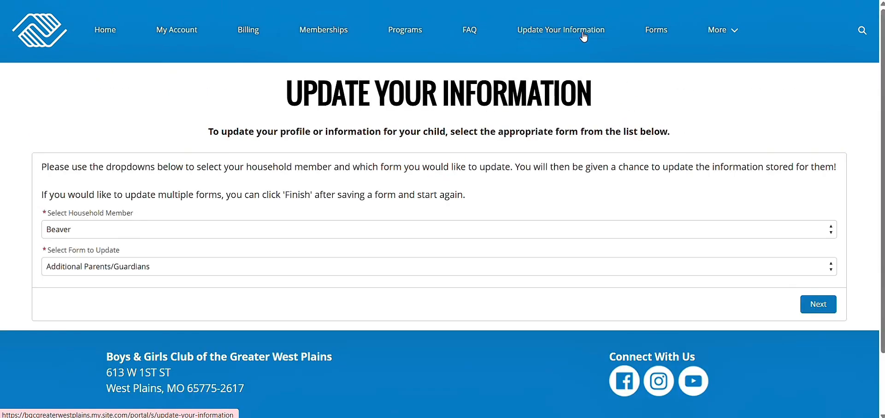
Review the Forms page: no forms need action; the Membership Application is Complete.
left_click(663, 37)
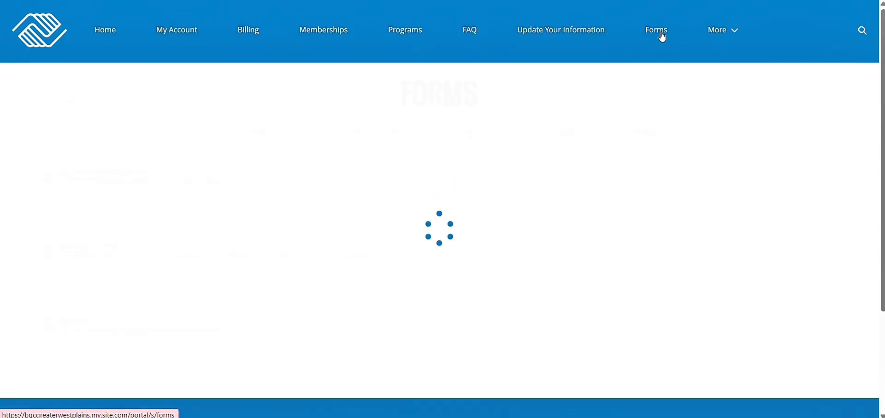
scroll(524, 135, "down", 7)
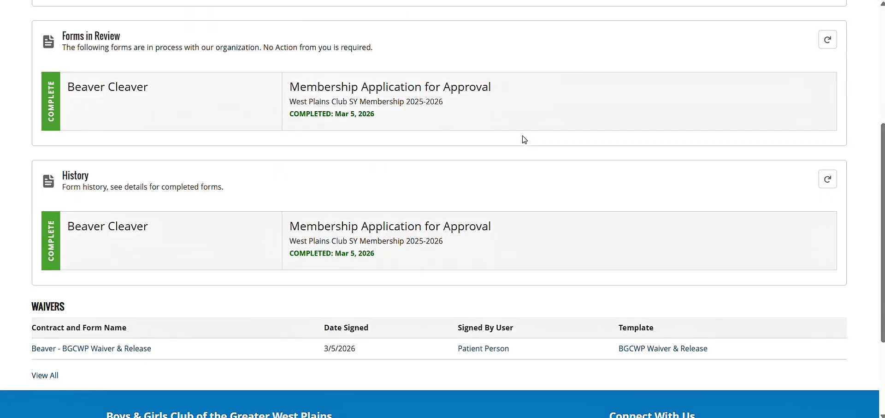
scroll(524, 140, "down", 1)
scroll(524, 140, "up", 8)
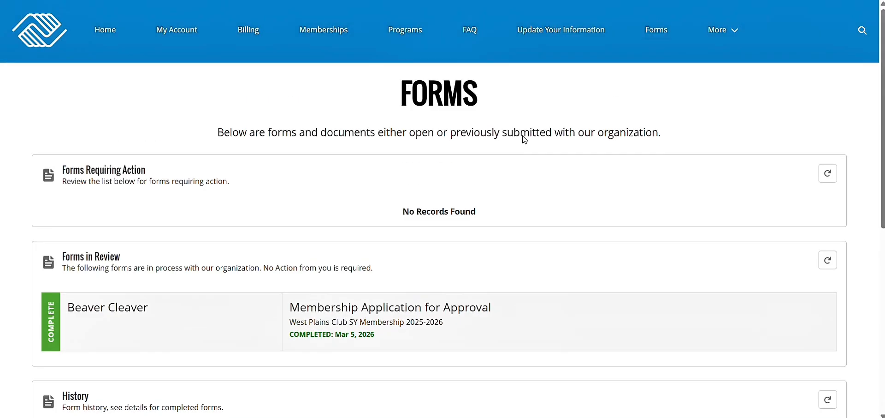